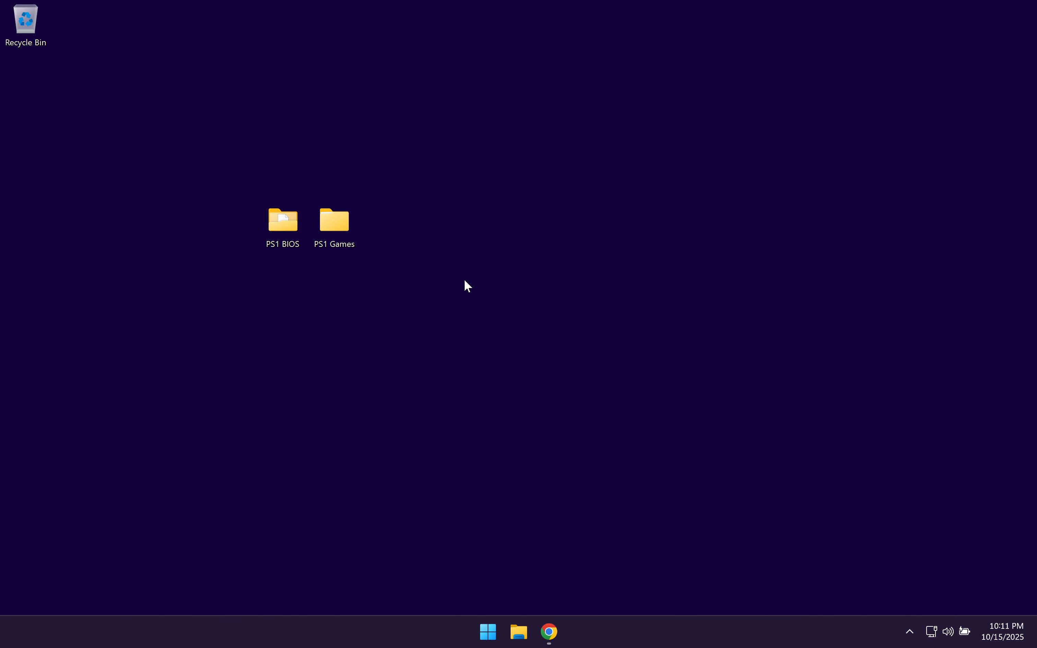
# Examine the contents of the PS1 BIOS folder on the desktop, and close it
pyautogui.doubleClick(286, 221)
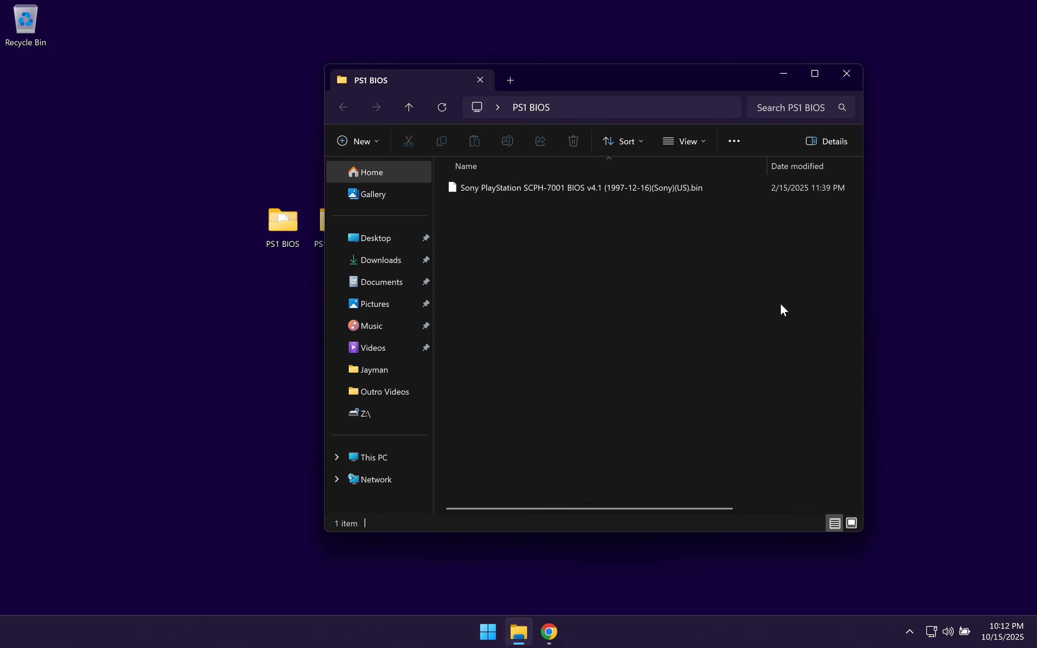
pyautogui.moveTo(708, 225); pyautogui.dragTo(429, 181)
pyautogui.click(848, 73)
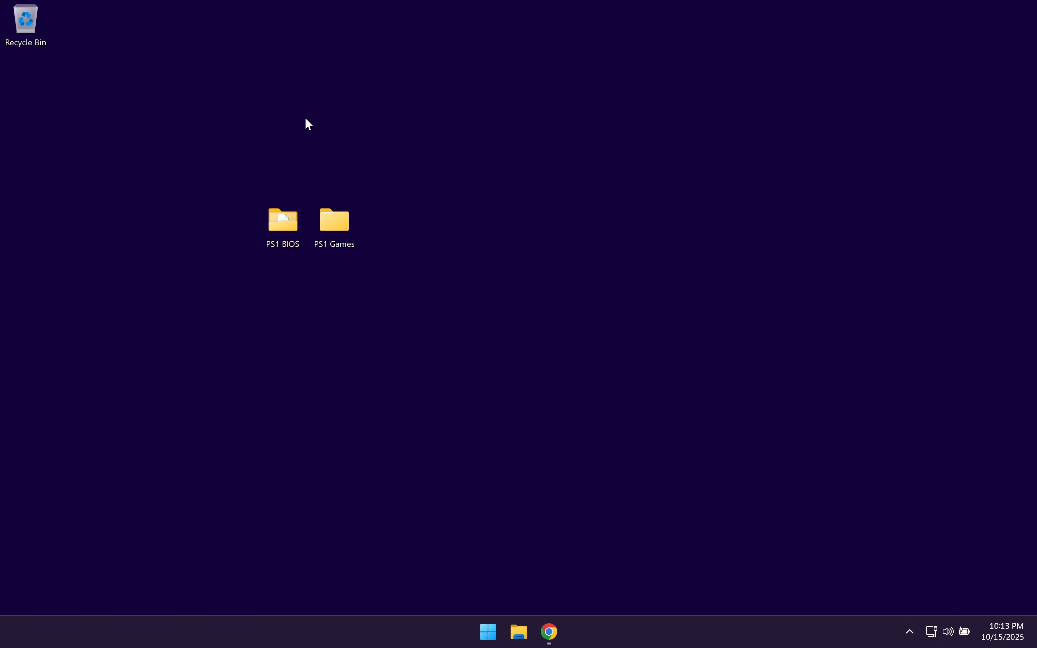
# Open the PS1 Games folder and extract Crash Bandicoot - Warped (USA).zip to its default destination
pyautogui.doubleClick(345, 218)
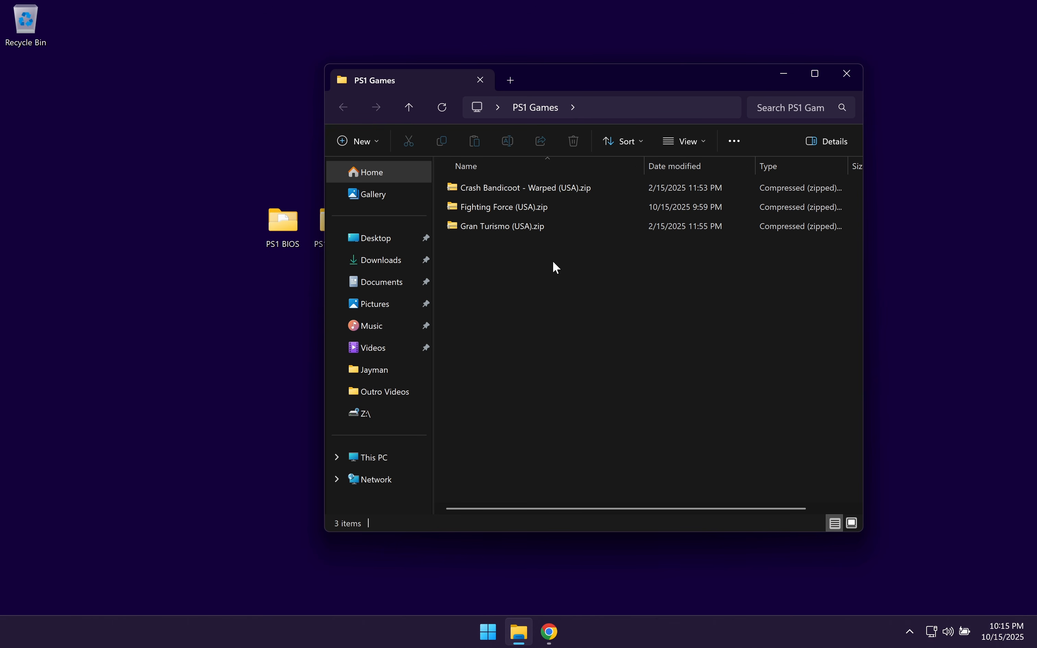
pyautogui.moveTo(632, 286); pyautogui.dragTo(565, 172)
pyautogui.click(582, 181)
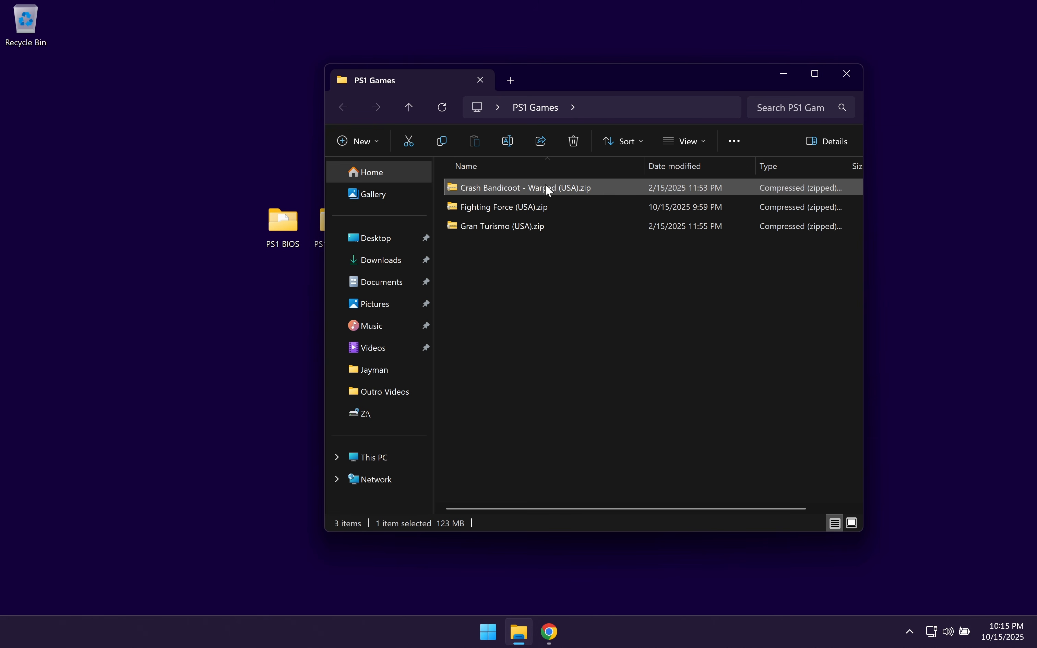
pyautogui.click(617, 331)
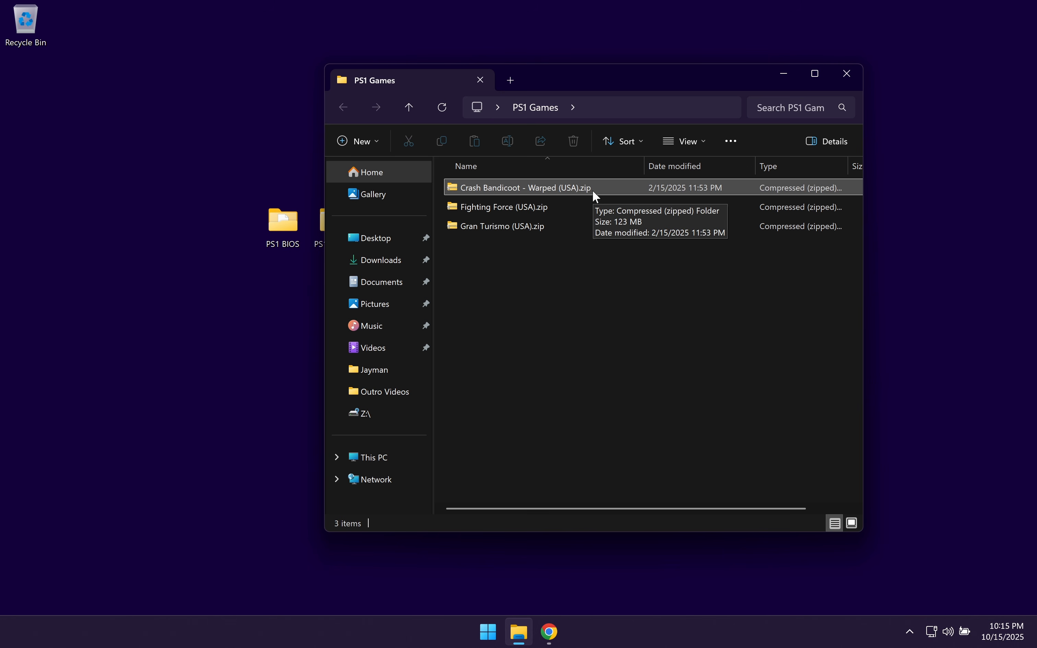
pyautogui.rightClick(541, 187)
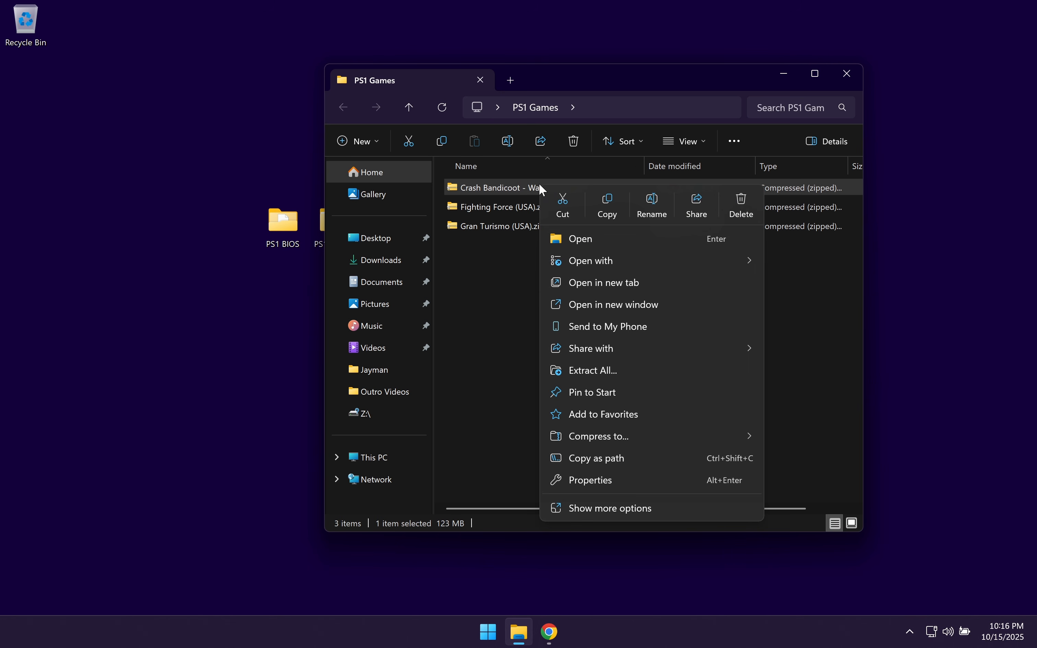
pyautogui.click(626, 371)
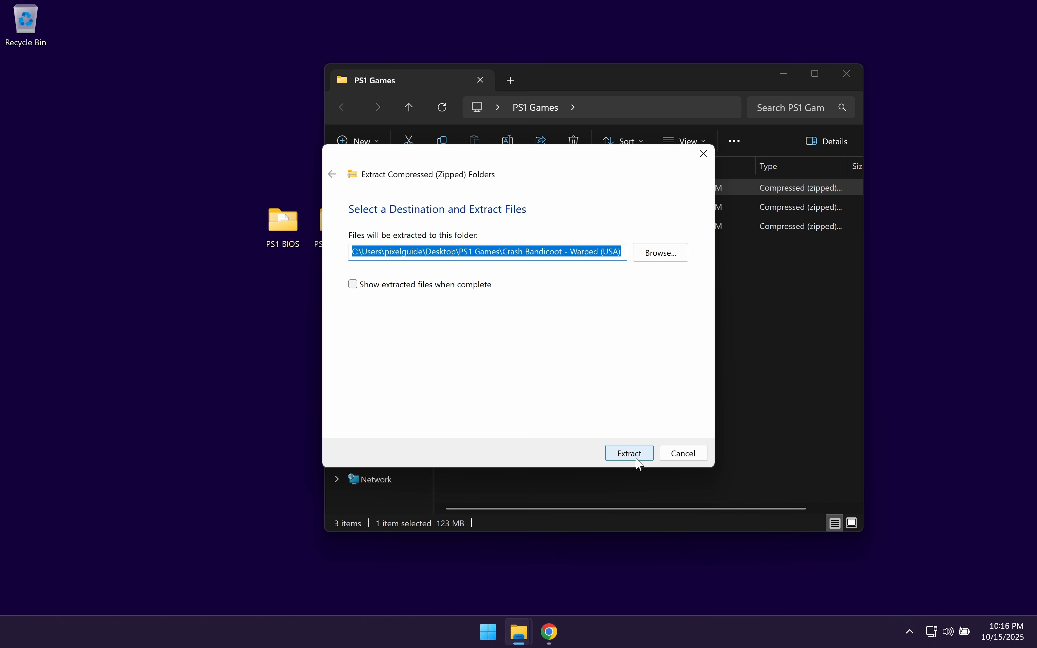
pyautogui.click(635, 456)
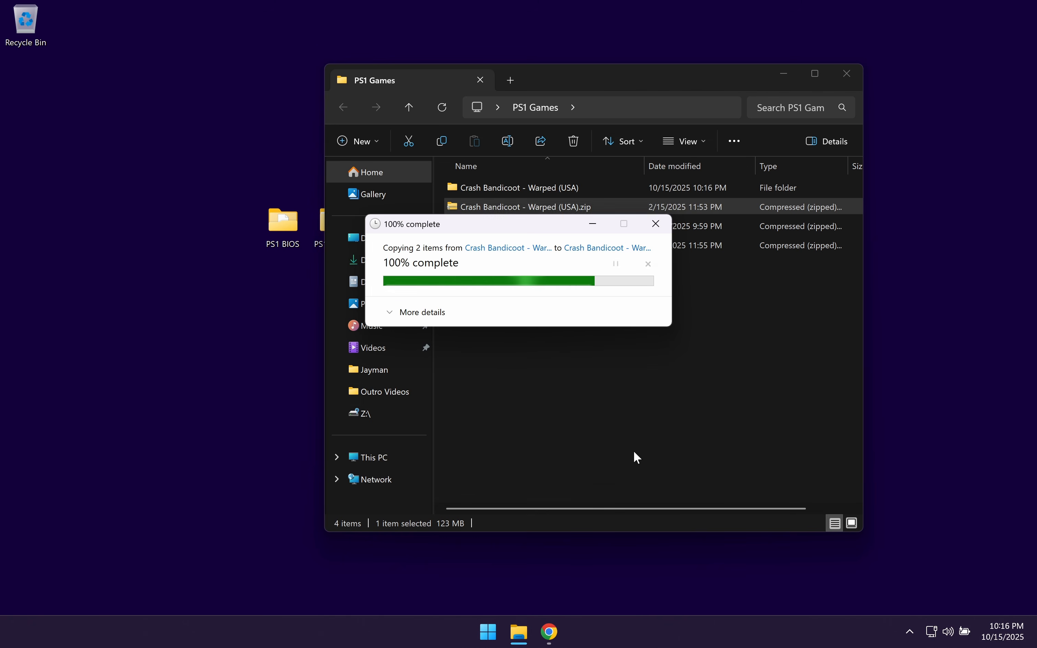
# Check the files inside the extracted Crash Bandicoot - Warped (USA) folder and return to PS1 Games
pyautogui.doubleClick(593, 189)
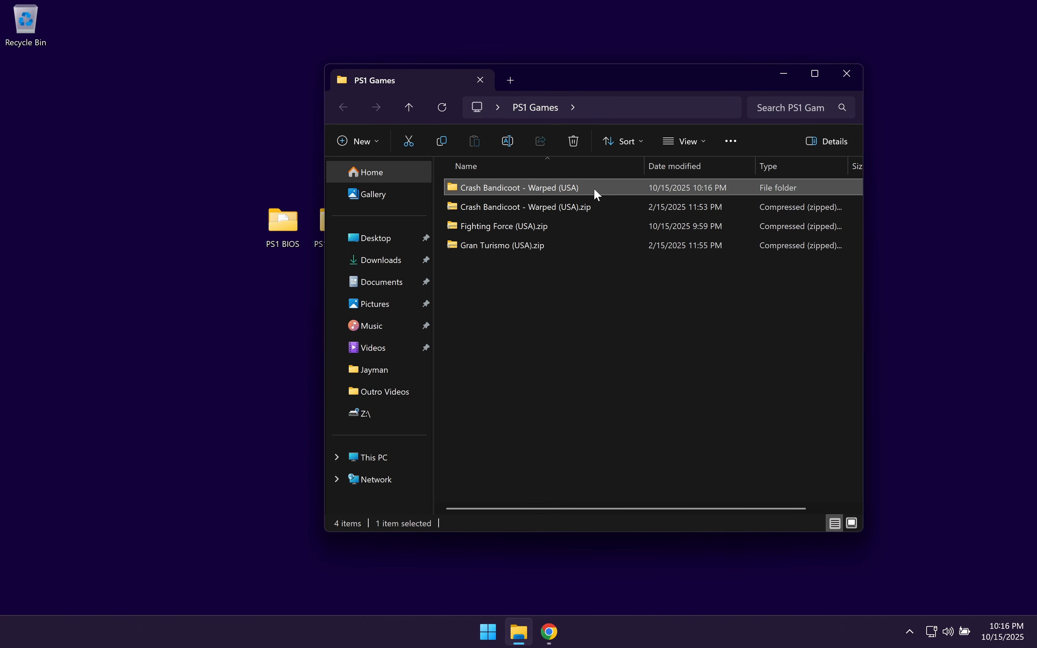
pyautogui.moveTo(662, 280); pyautogui.dragTo(444, 142)
pyautogui.hotkey('alt', 'Left')
pyautogui.click(568, 304)
# Extract the Fighting Force (USA) and Gran Turismo (USA) zip archives into their own folders in PS1 Games
pyautogui.rightClick(563, 226)
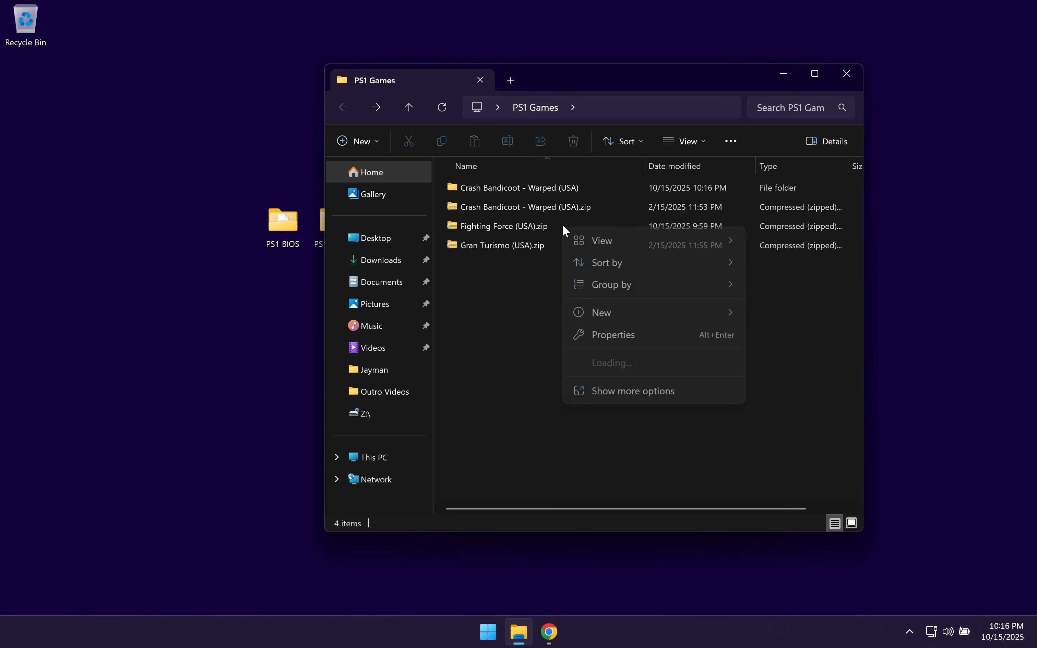
pyautogui.click(533, 225)
pyautogui.rightClick(533, 225)
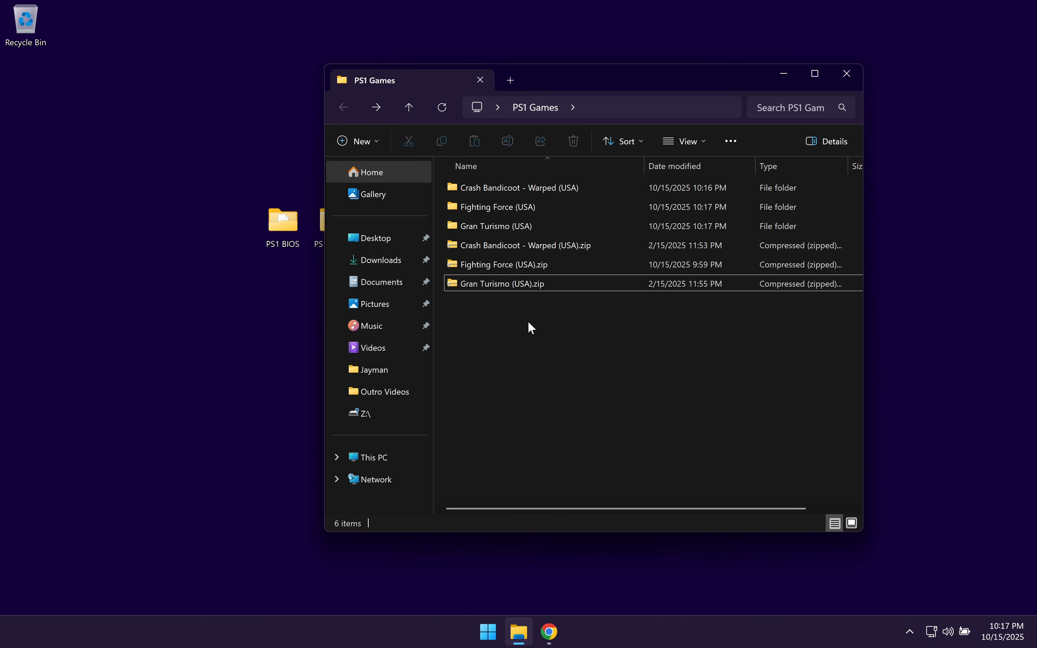
# Delete the three game zip archives from PS1 Games and close the folder window
pyautogui.moveTo(529, 323); pyautogui.dragTo(480, 246)
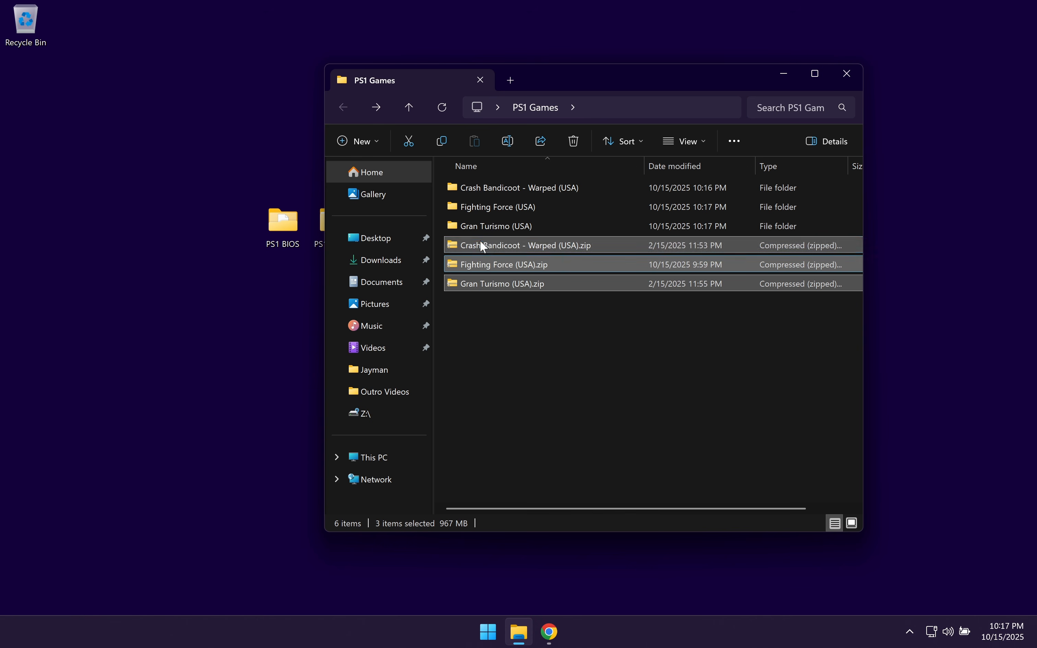
pyautogui.rightClick(536, 285)
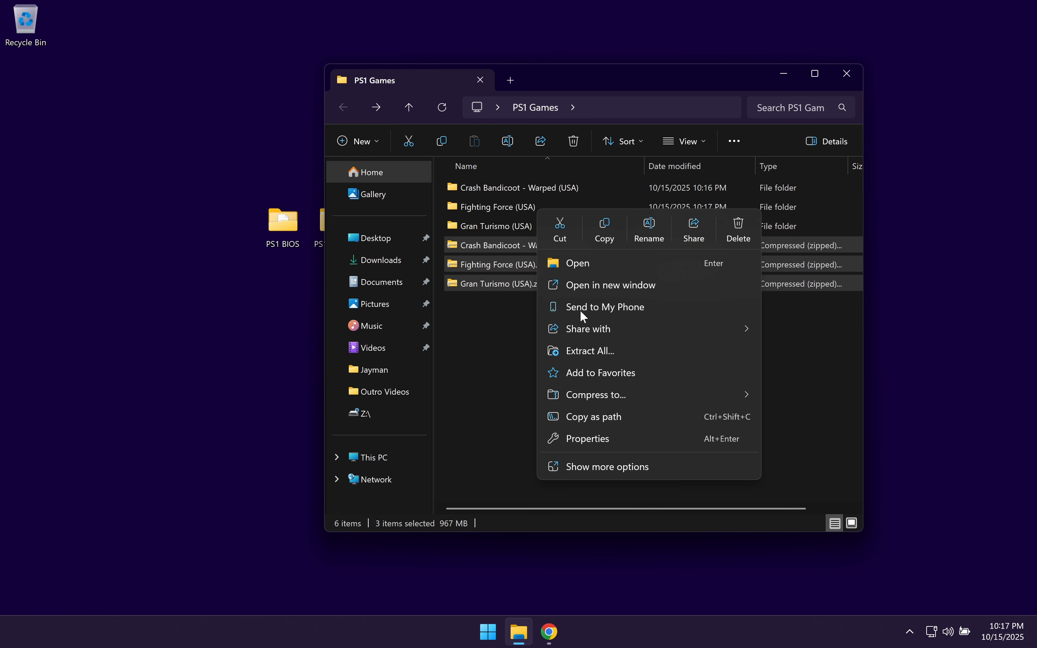
pyautogui.click(742, 223)
pyautogui.hotkey('ctrl', 'w')
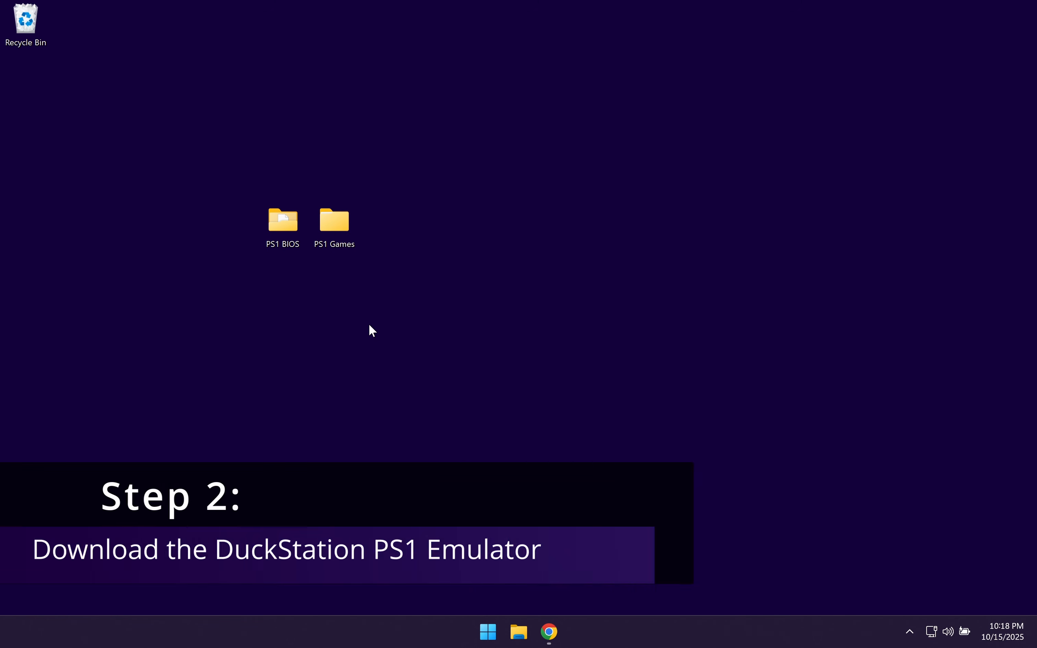
# Switch to Chrome and open the Windows download page on duckstation.org
pyautogui.click(551, 634)
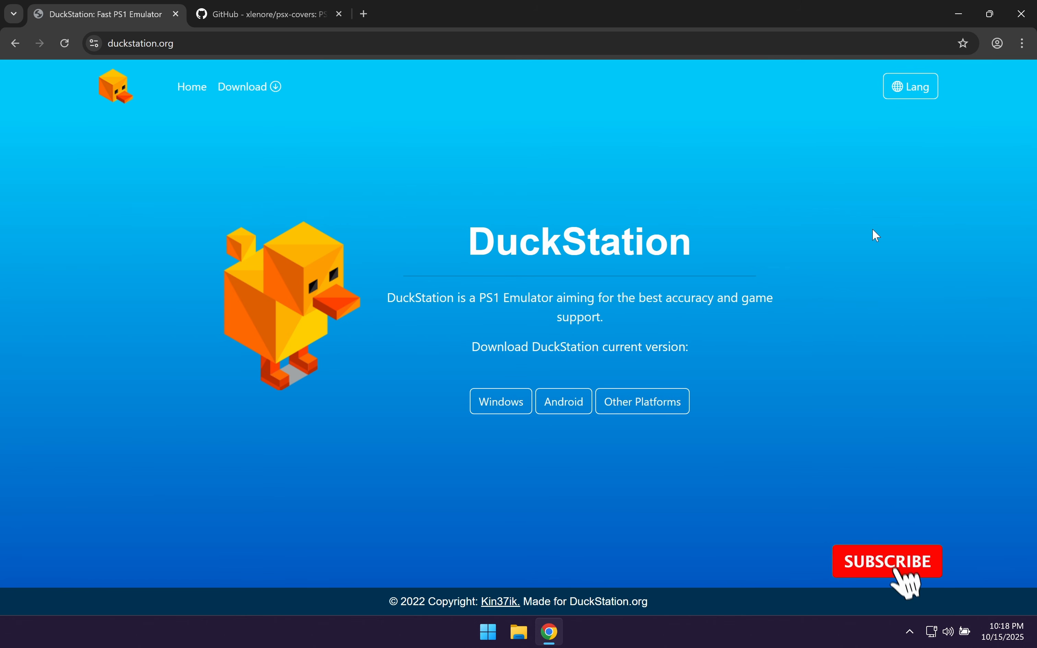
pyautogui.moveTo(409, 242); pyautogui.dragTo(757, 234)
pyautogui.click(599, 214)
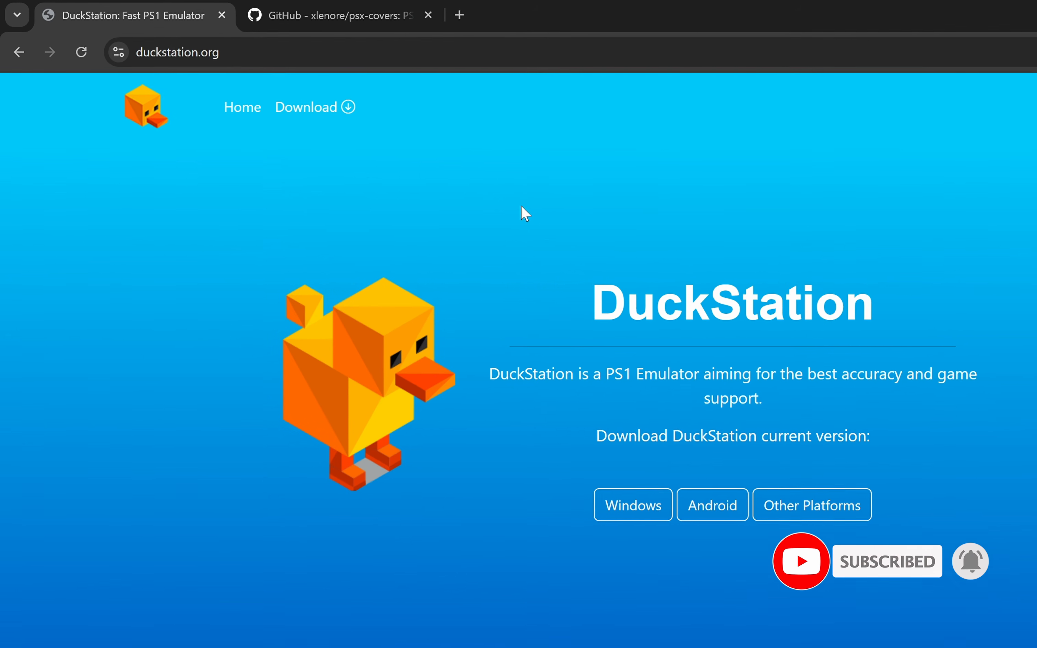
pyautogui.moveTo(266, 51); pyautogui.dragTo(82, 54)
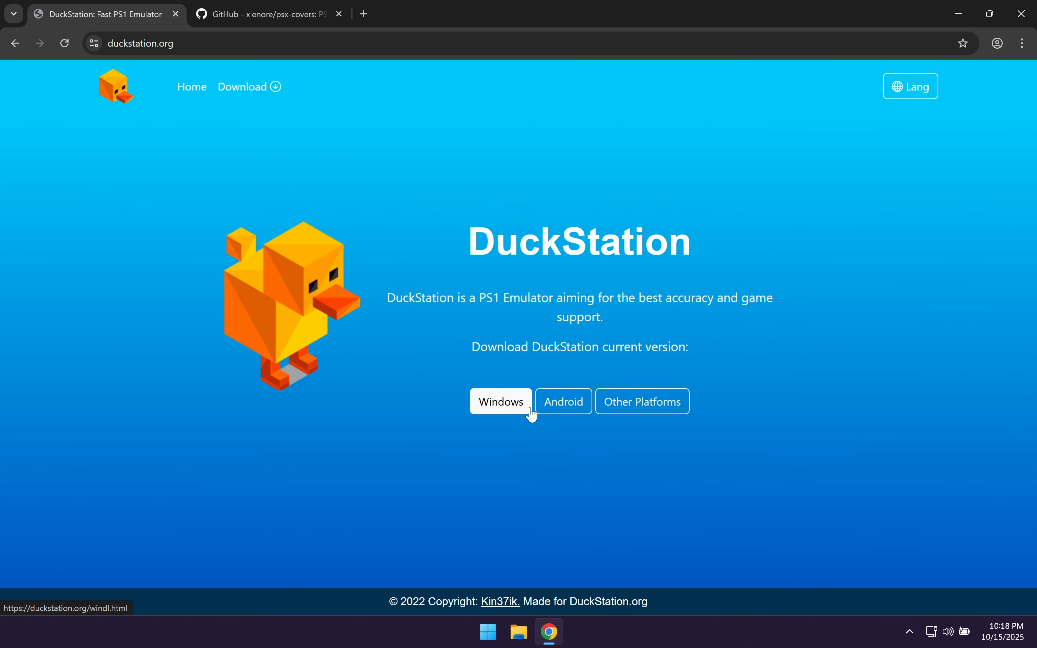
pyautogui.click(514, 404)
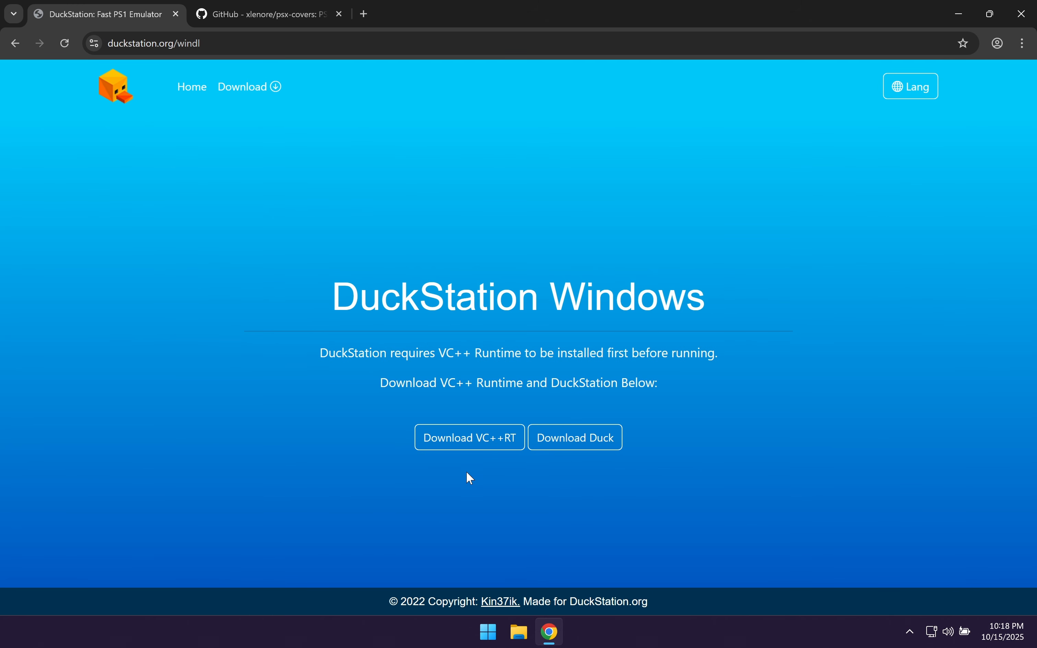
# Download the VC++ Runtime and install VC_redist.x64.exe, accepting the license terms
pyautogui.click(470, 446)
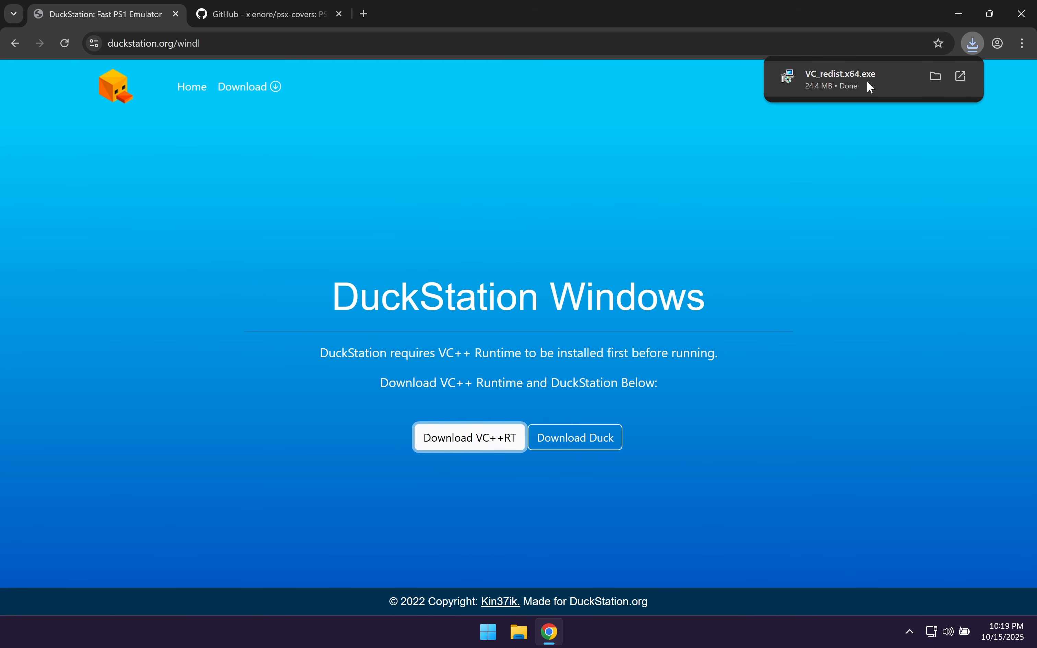
pyautogui.click(867, 82)
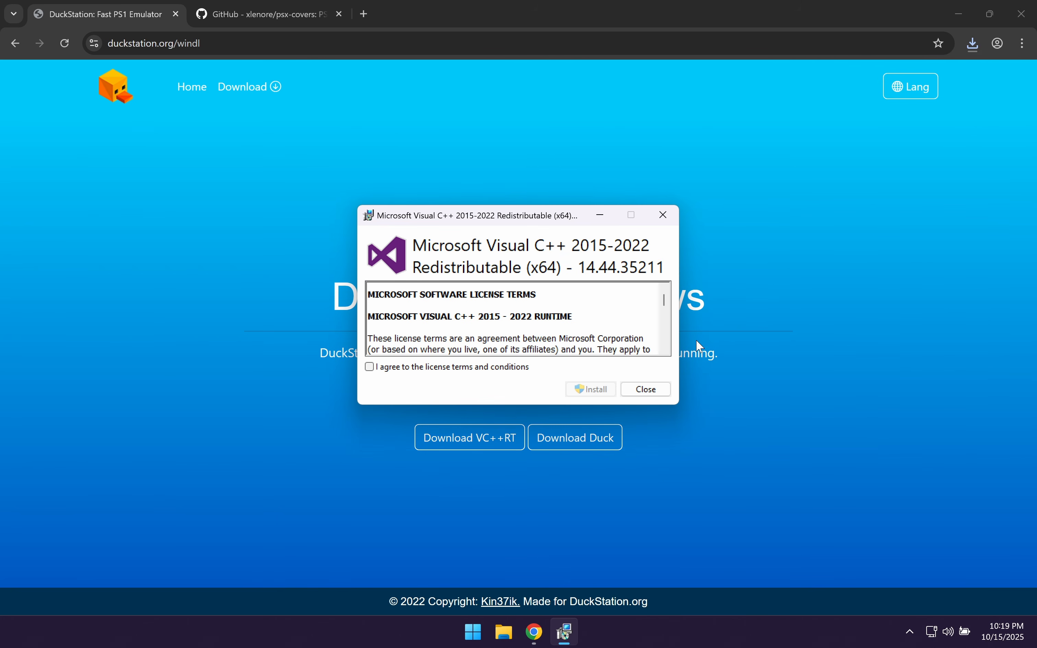
pyautogui.click(369, 366)
pyautogui.click(591, 389)
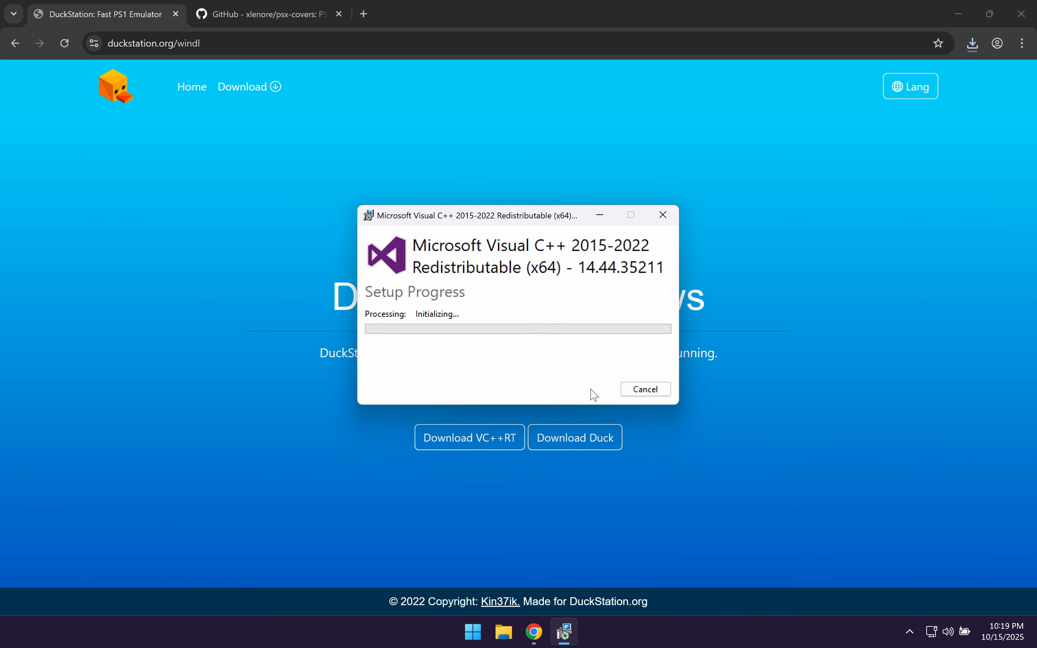
pyautogui.click(494, 410)
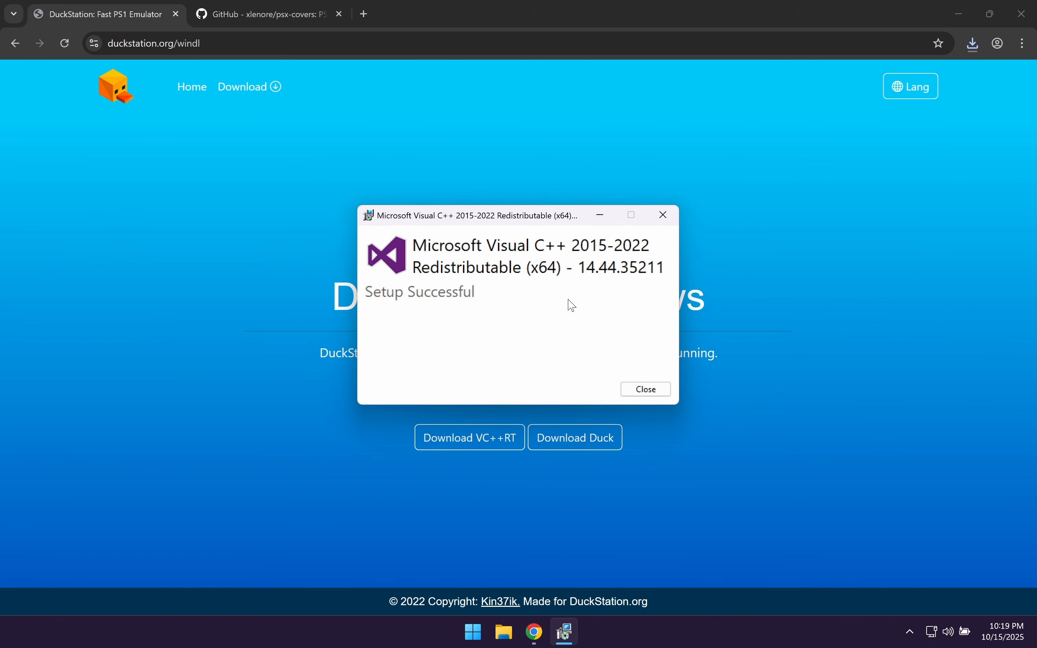
pyautogui.click(650, 392)
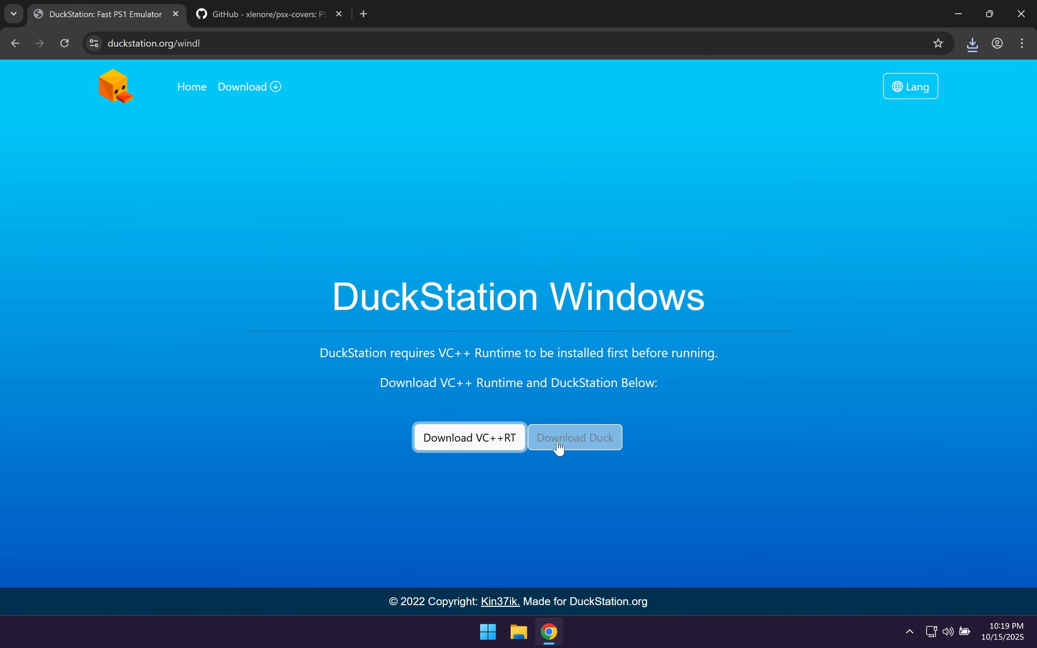
# Download the DuckStation release for Windows and move duckstation-windows-x64-release.zip from Downloads to the desktop
pyautogui.click(560, 448)
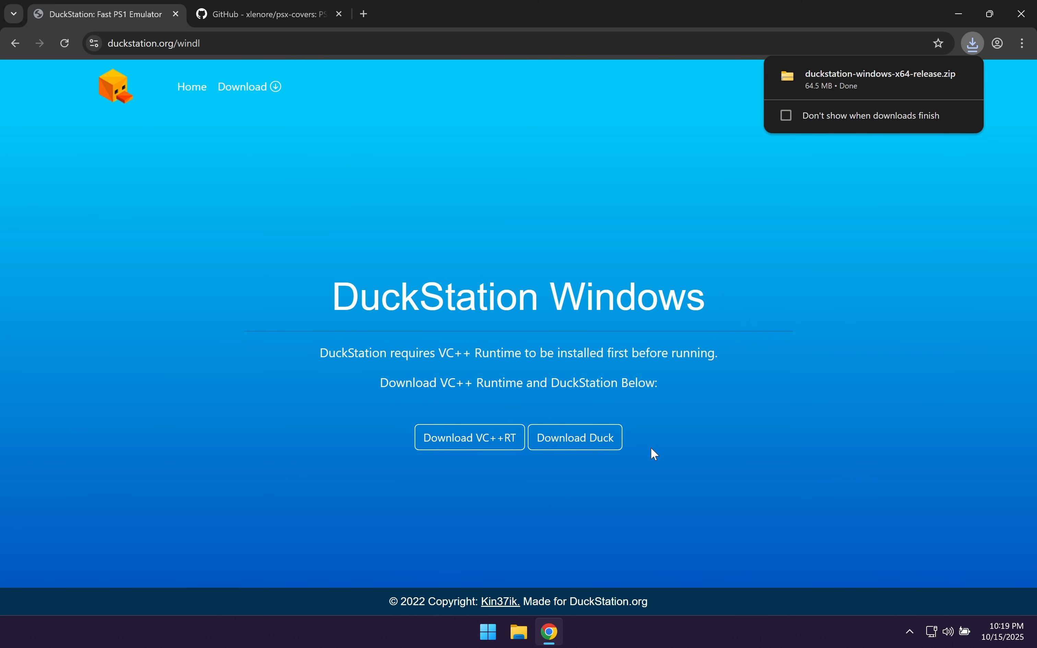
pyautogui.click(934, 76)
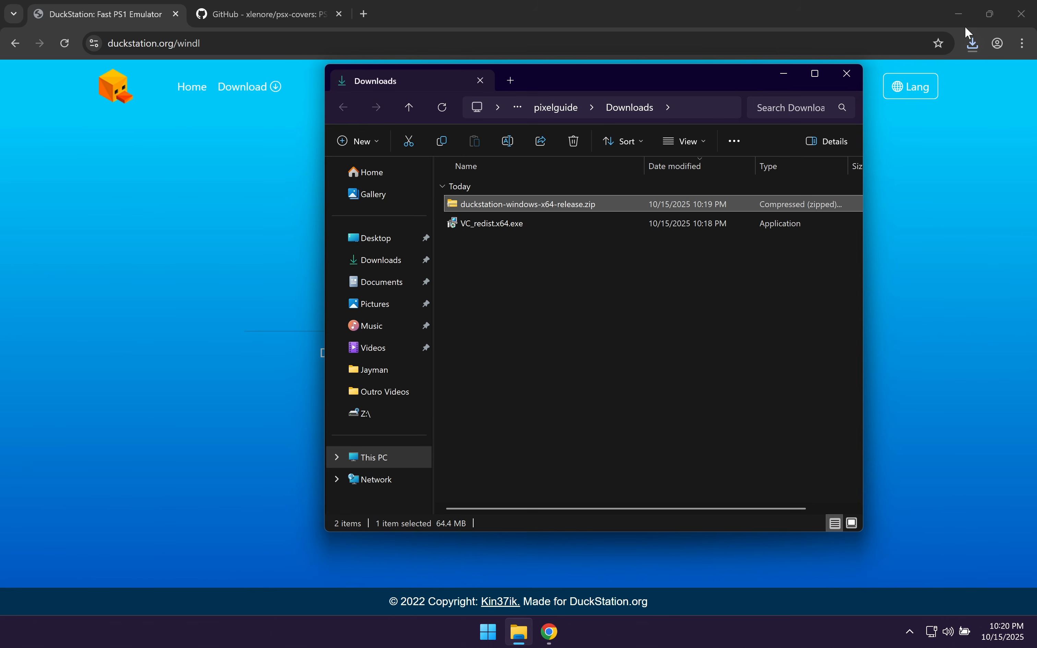
pyautogui.click(960, 13)
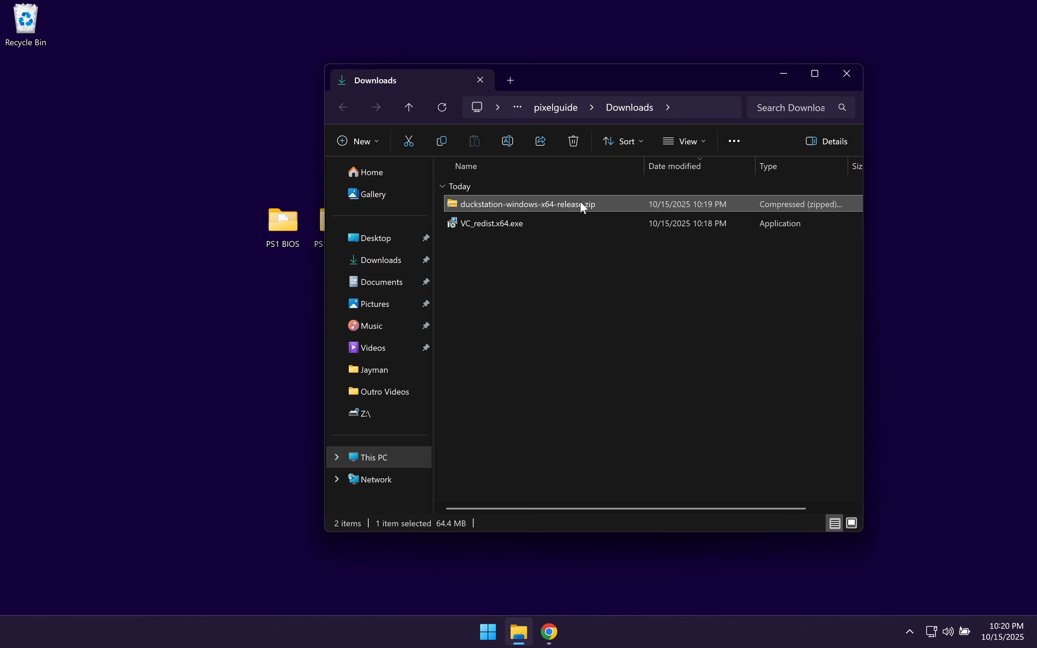
pyautogui.moveTo(581, 202); pyautogui.dragTo(184, 154)
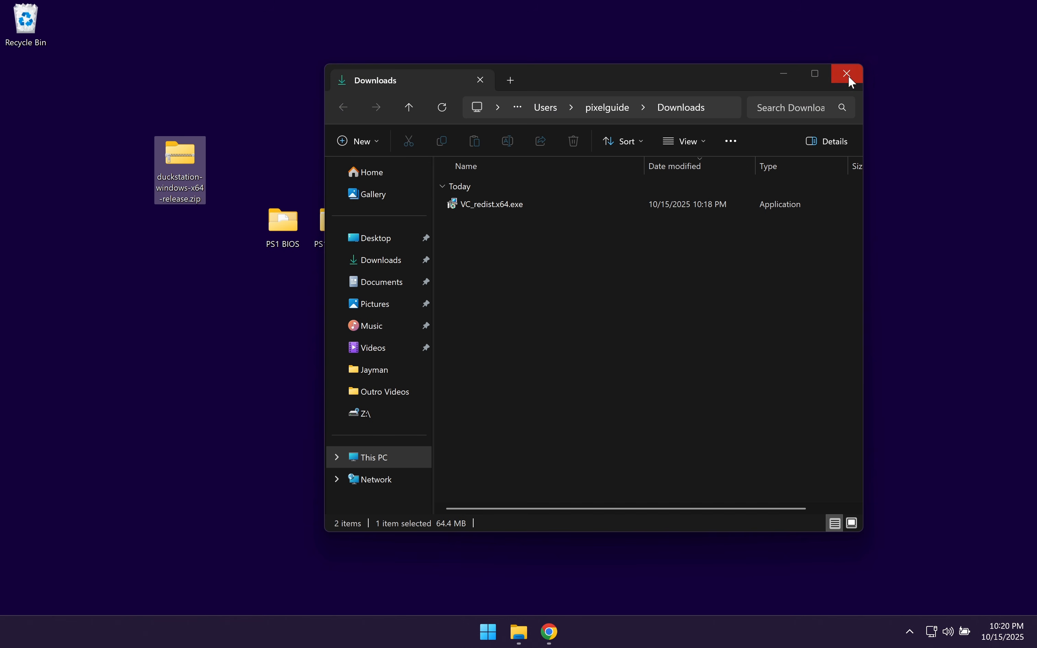
pyautogui.click(849, 76)
# Extract duckstation-windows-x64-release.zip on the desktop to its default destination folder
pyautogui.click(182, 156)
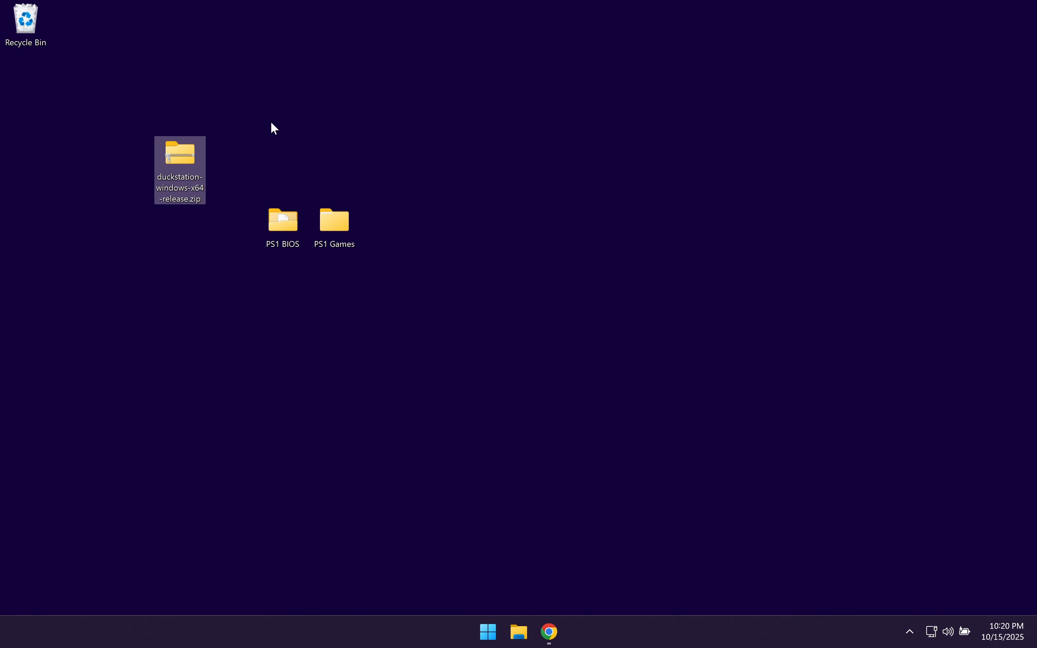
pyautogui.rightClick(175, 166)
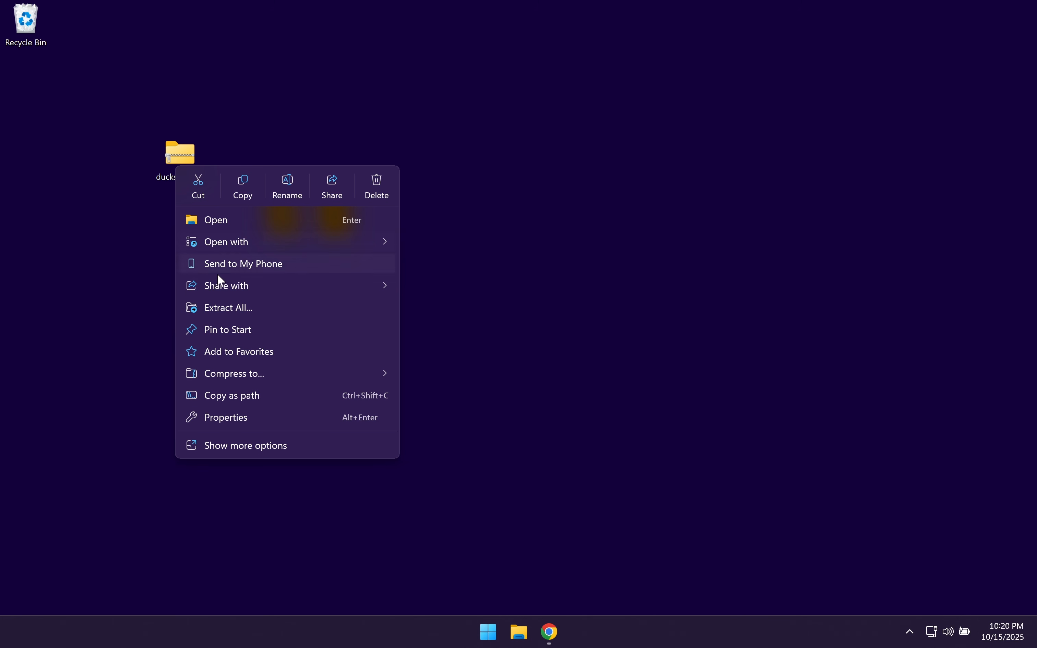
pyautogui.click(233, 306)
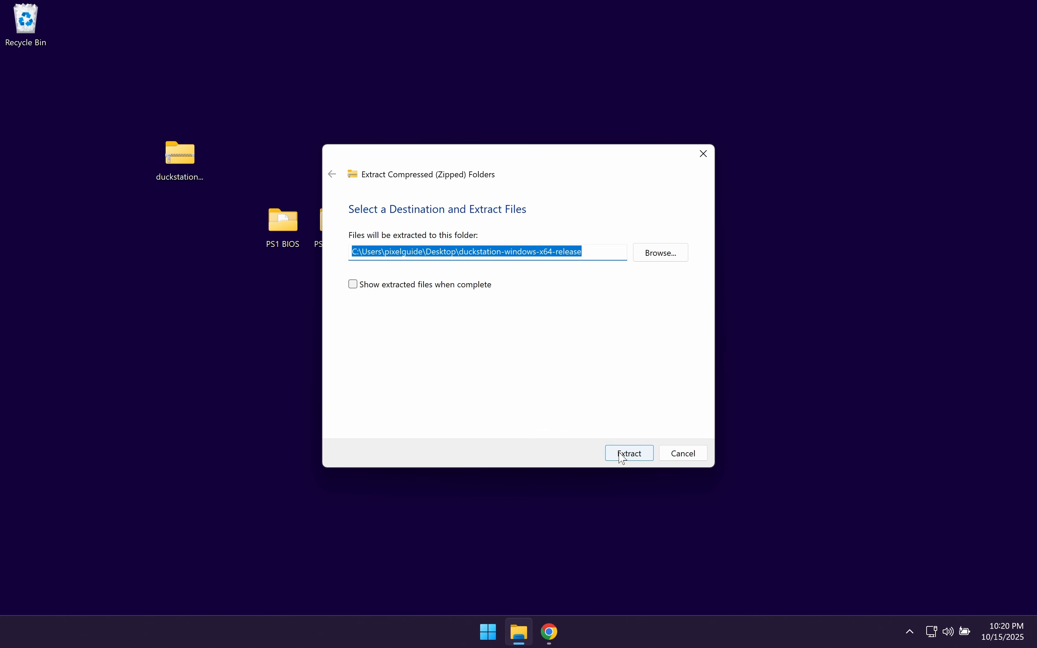
pyautogui.click(626, 454)
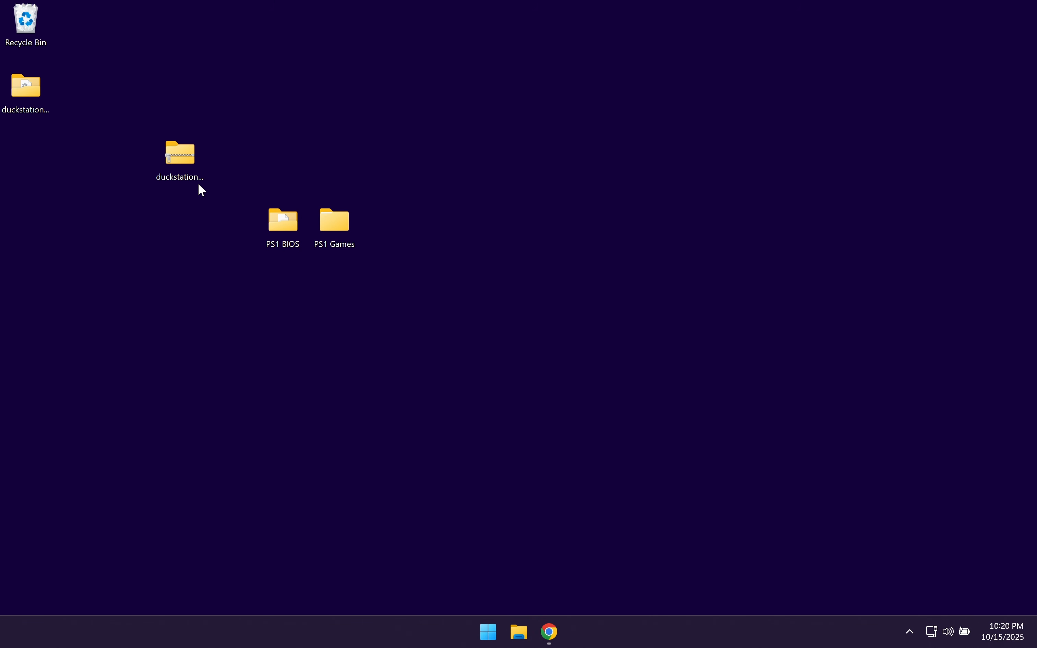
# Move the DuckStation zip to the Recycle Bin and place its extracted folder to the right of PS1 Games
pyautogui.moveTo(188, 165); pyautogui.dragTo(41, 12)
pyautogui.moveTo(28, 90); pyautogui.dragTo(495, 232)
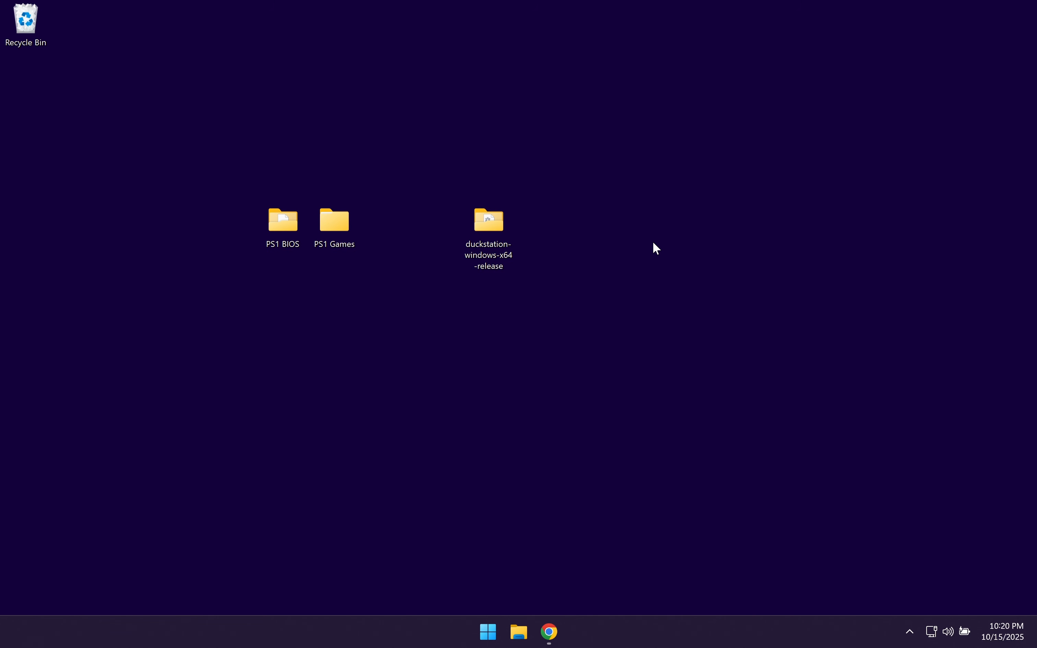
# Open the duckstation-windows-x64-release folder and launch duckstation-qt-x64-ReleaseLTCG.exe
pyautogui.doubleClick(491, 223)
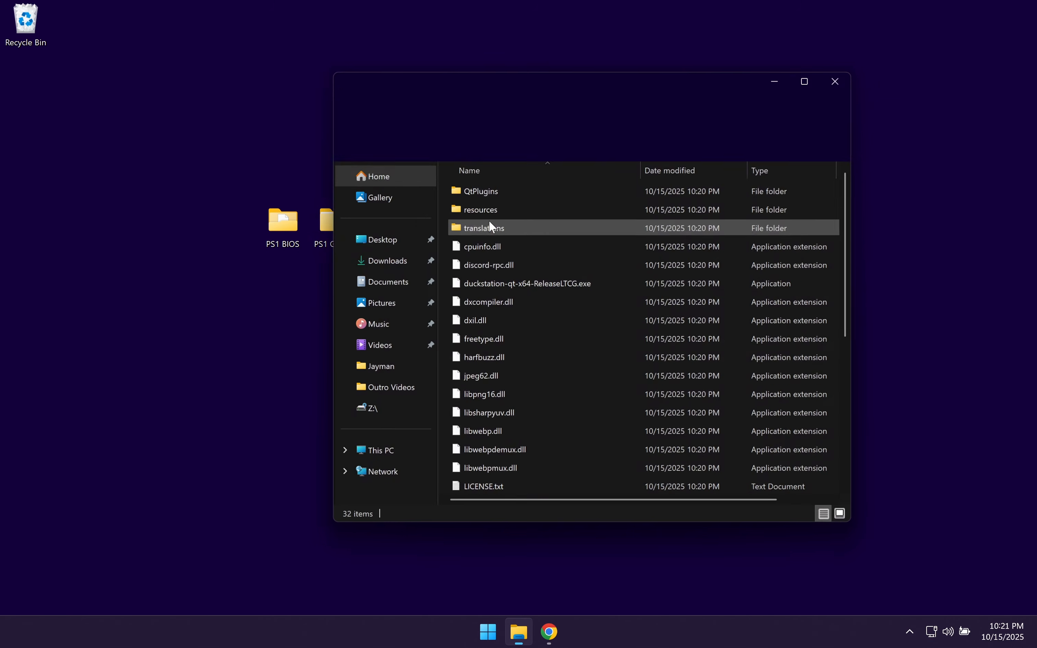
pyautogui.click(597, 285)
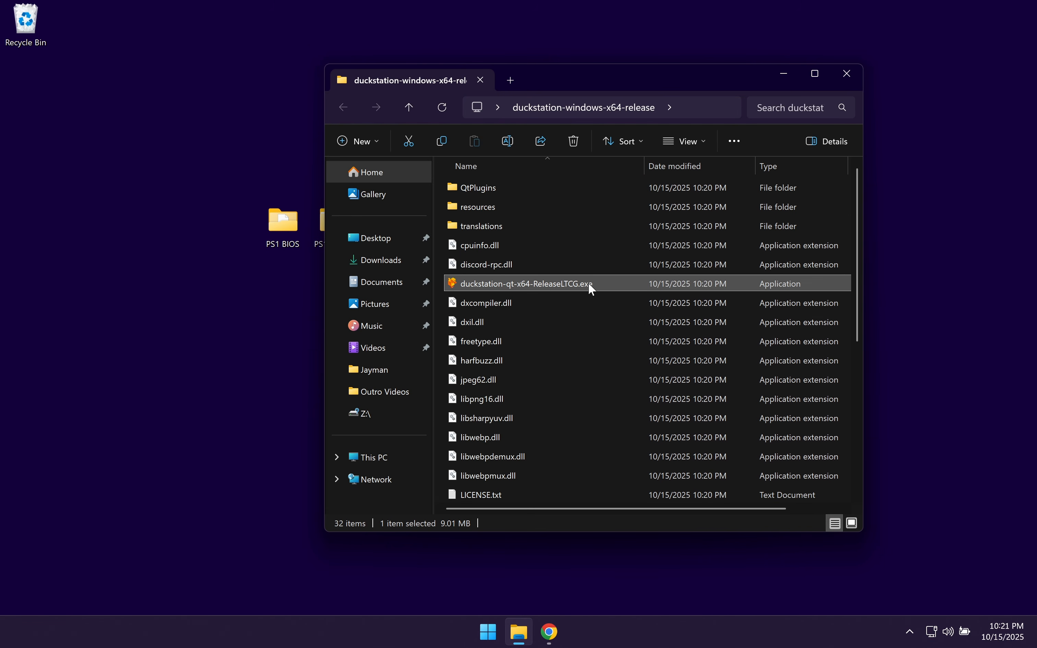
pyautogui.doubleClick(620, 281)
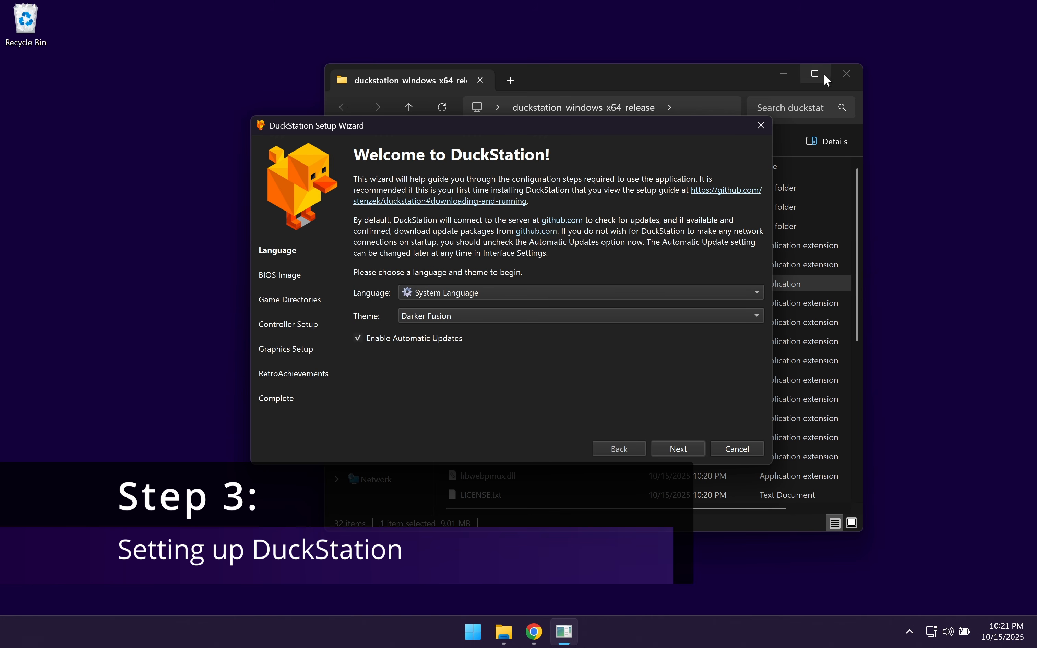
# Clear the File Explorer window from the desktop and set the setup wizard's language to English [en]
pyautogui.click(843, 73)
pyautogui.click(784, 76)
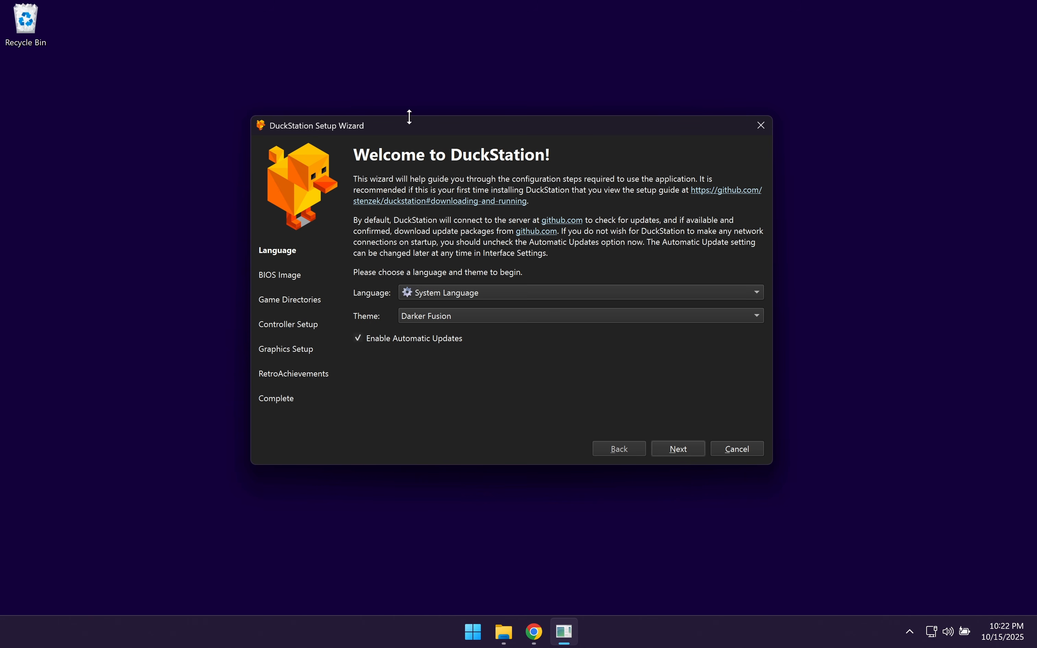
pyautogui.click(491, 288)
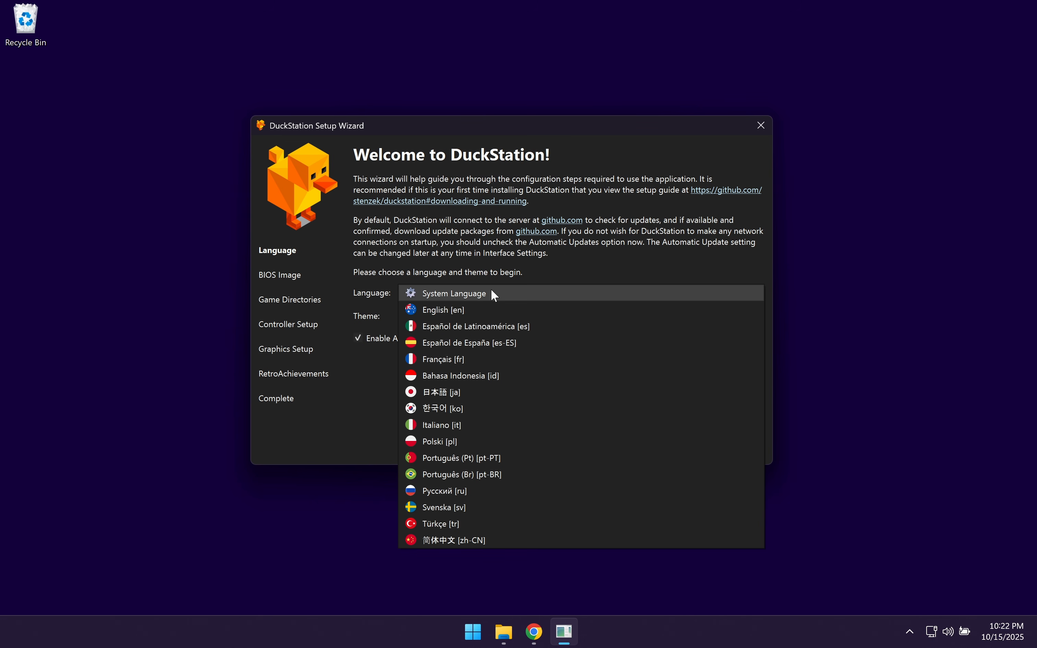
pyautogui.click(488, 312)
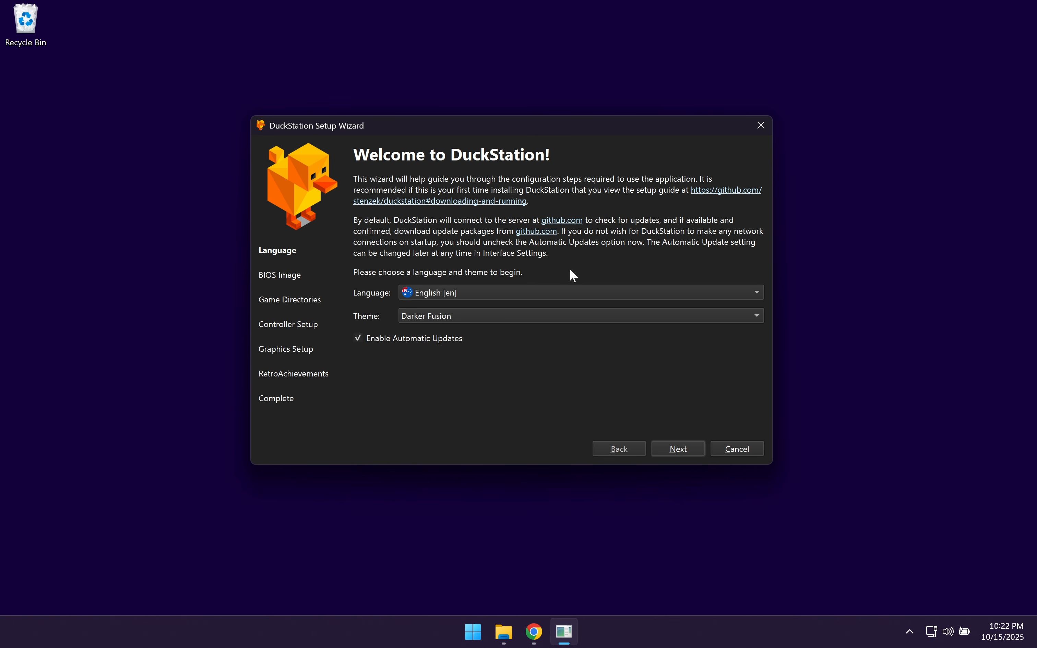
# Try the Cobalt Sky and Green Giant themes and return the theme to Darker Fusion
pyautogui.click(517, 319)
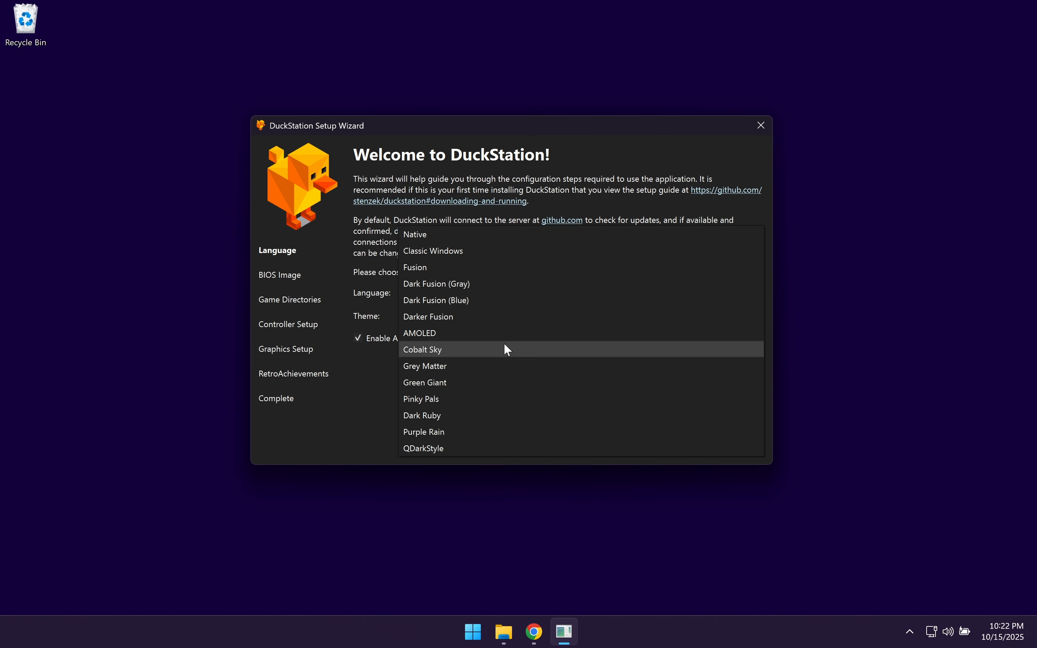
pyautogui.click(505, 348)
pyautogui.click(511, 318)
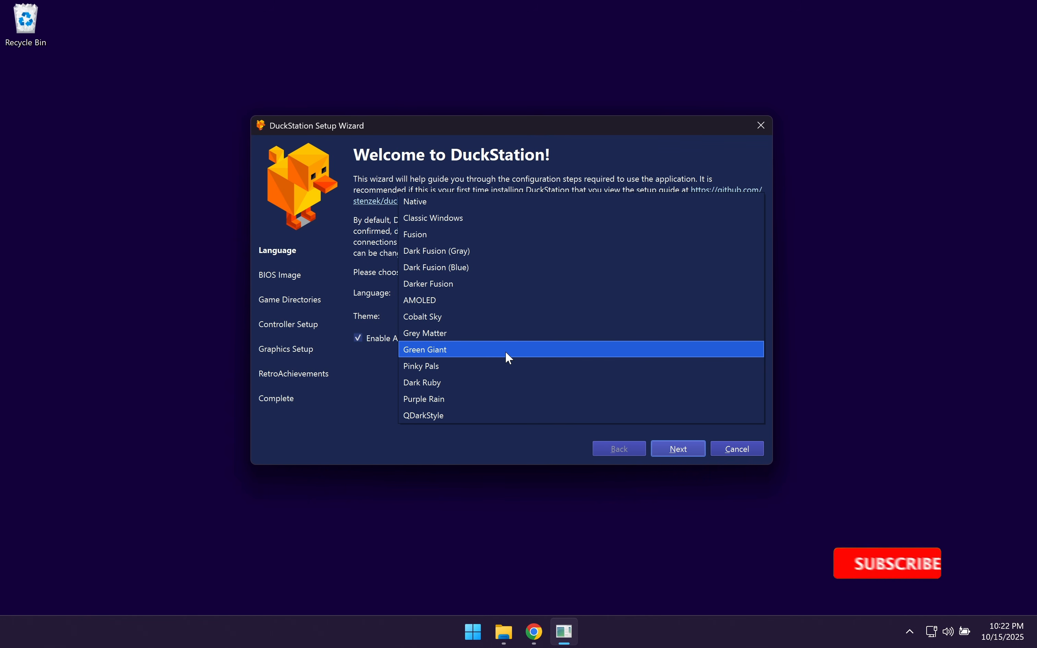
pyautogui.click(505, 351)
pyautogui.click(514, 319)
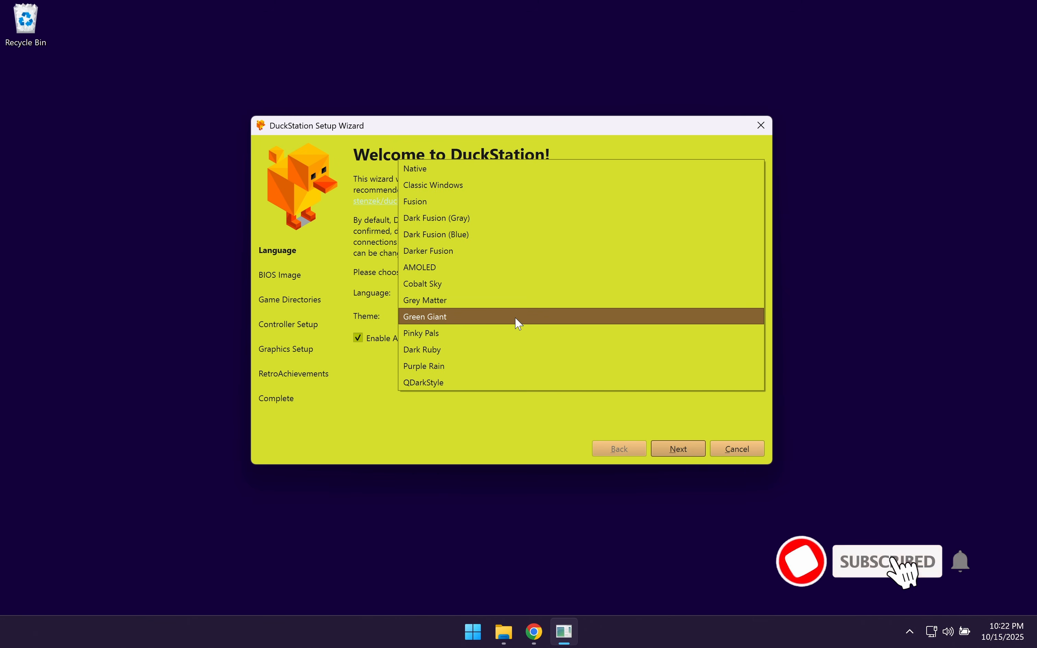
pyautogui.click(495, 249)
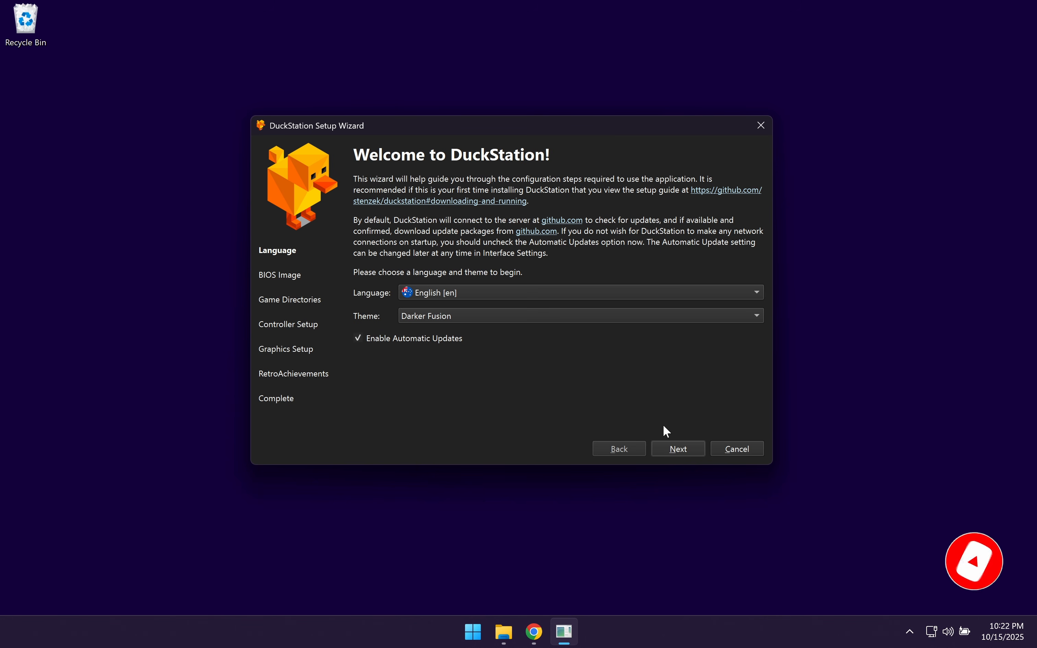
# Advance to the BIOS Image page and set the BIOS directory to the PS1 BIOS folder on the desktop
pyautogui.click(688, 448)
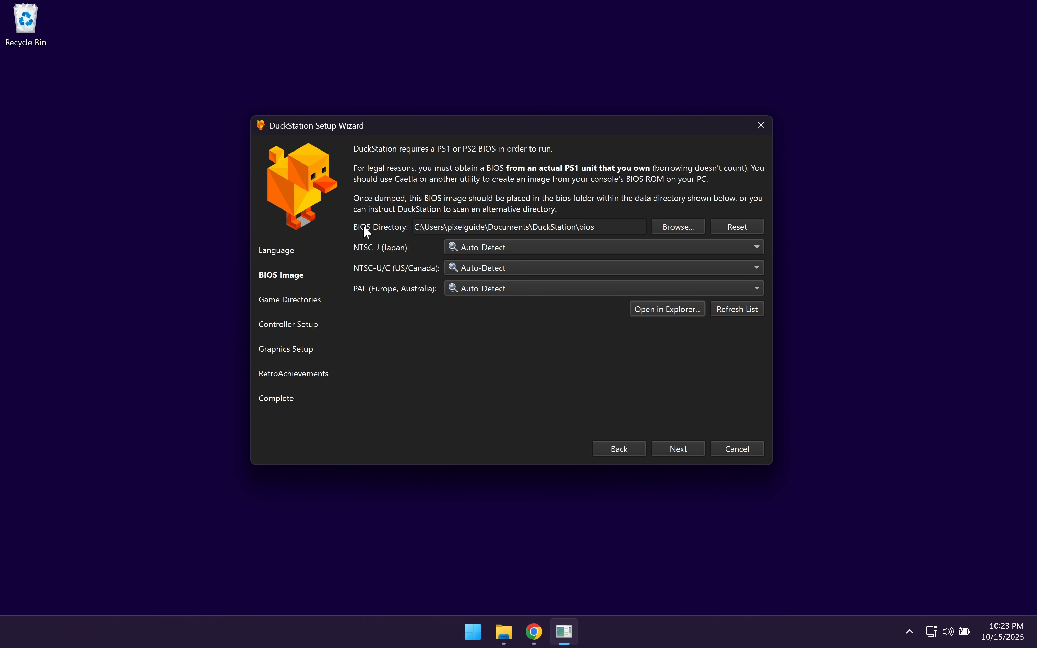
pyautogui.click(691, 226)
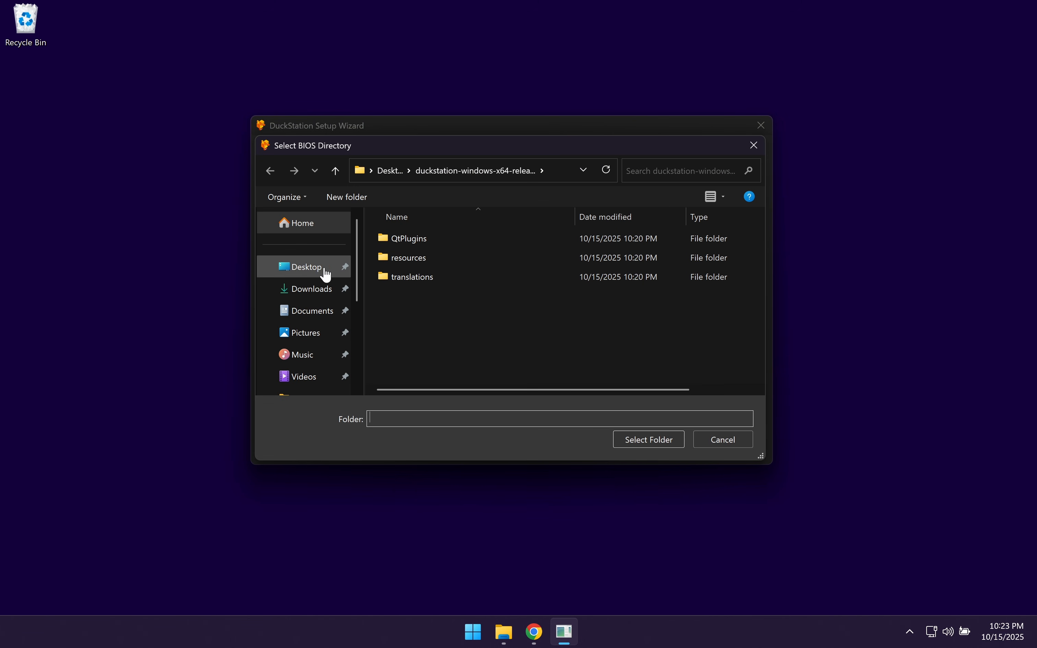
pyautogui.click(300, 268)
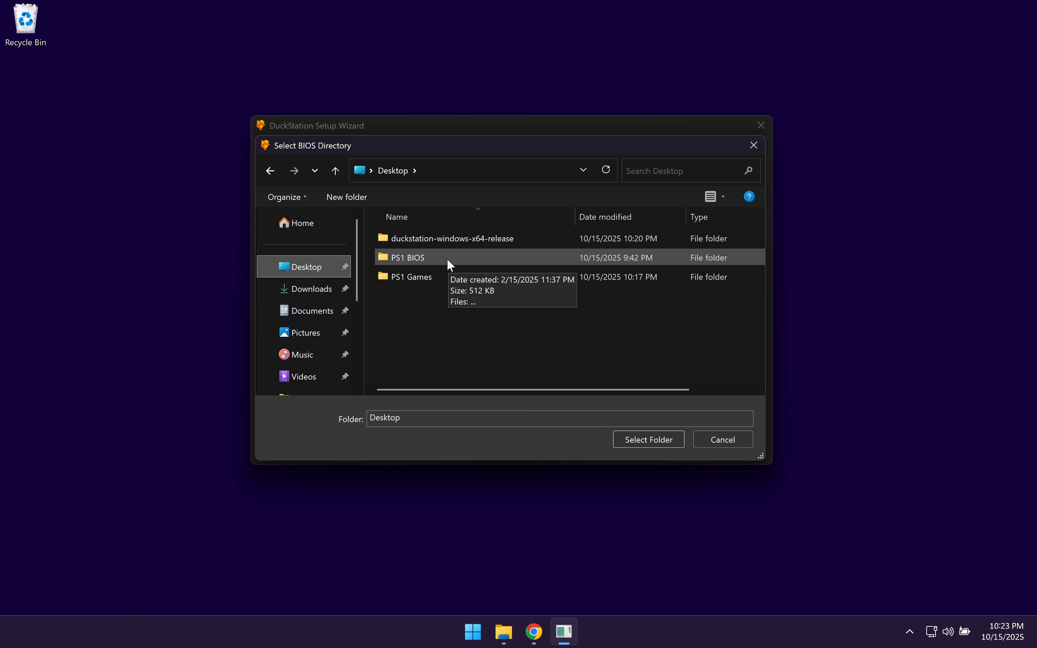
pyautogui.click(438, 258)
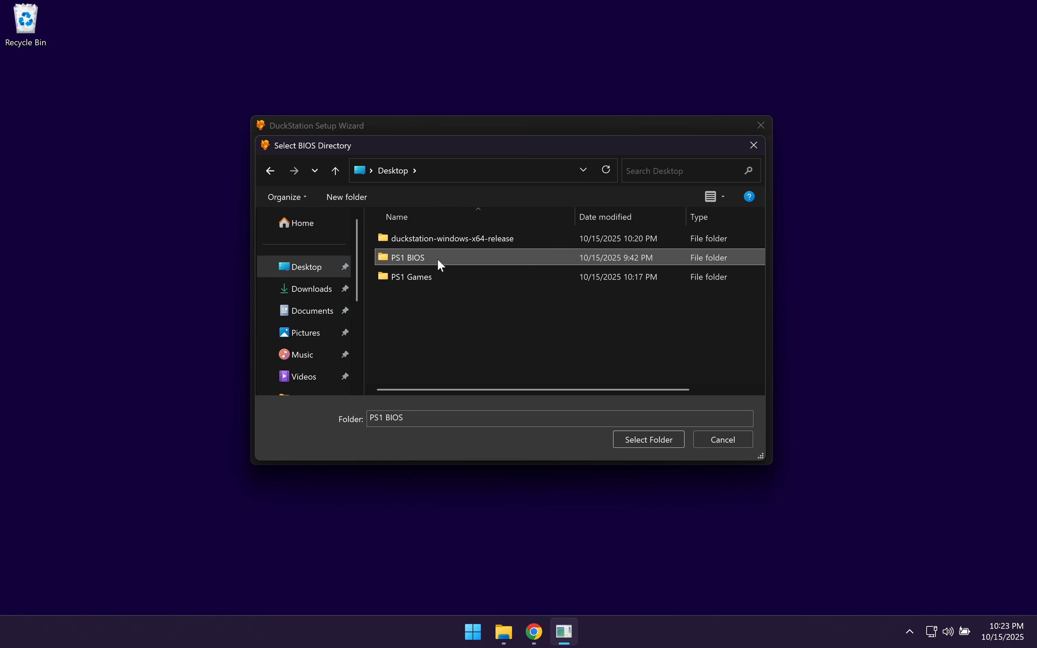
pyautogui.click(656, 439)
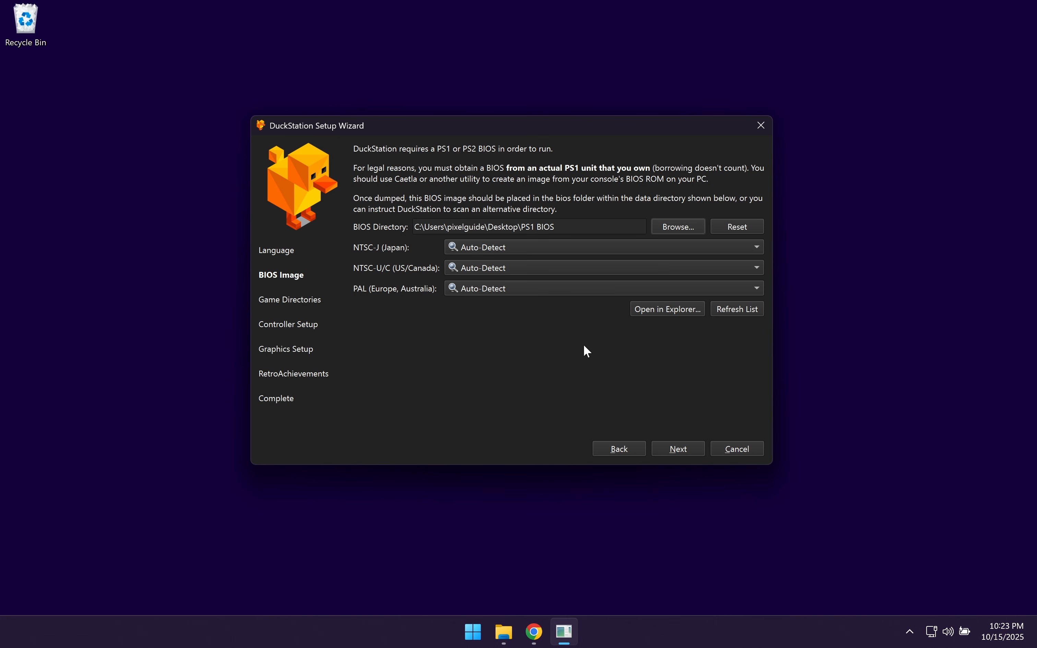
# Set the NTSC-U/C (US/Canada) BIOS to the SCPH-7001 v4.1 image and continue to Game Directories
pyautogui.click(671, 244)
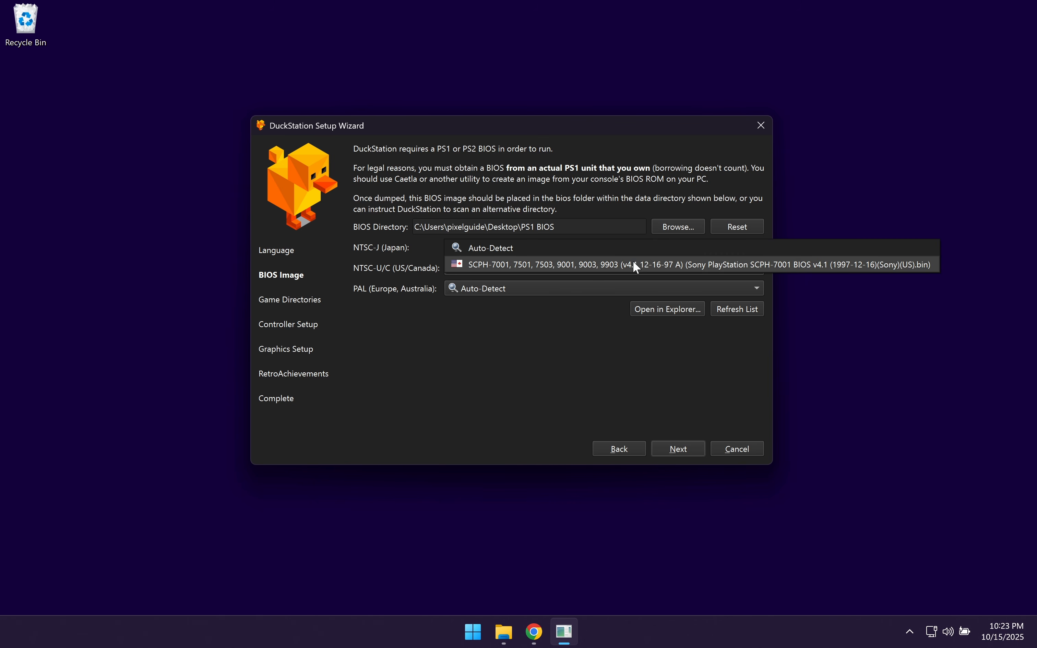
pyautogui.click(478, 305)
pyautogui.click(508, 268)
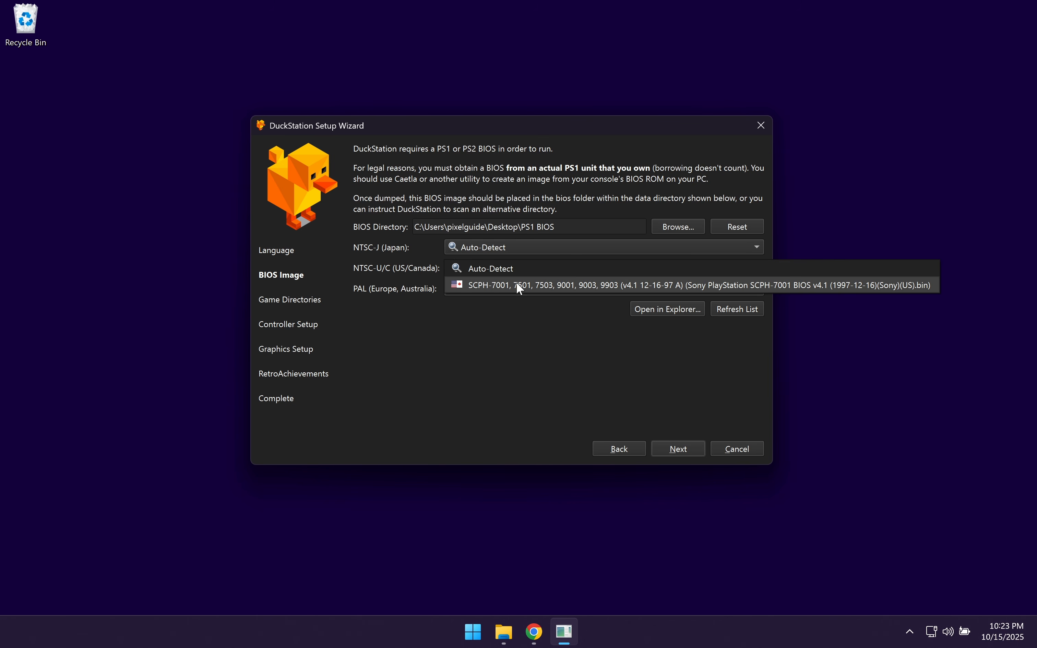
pyautogui.click(516, 282)
pyautogui.click(680, 448)
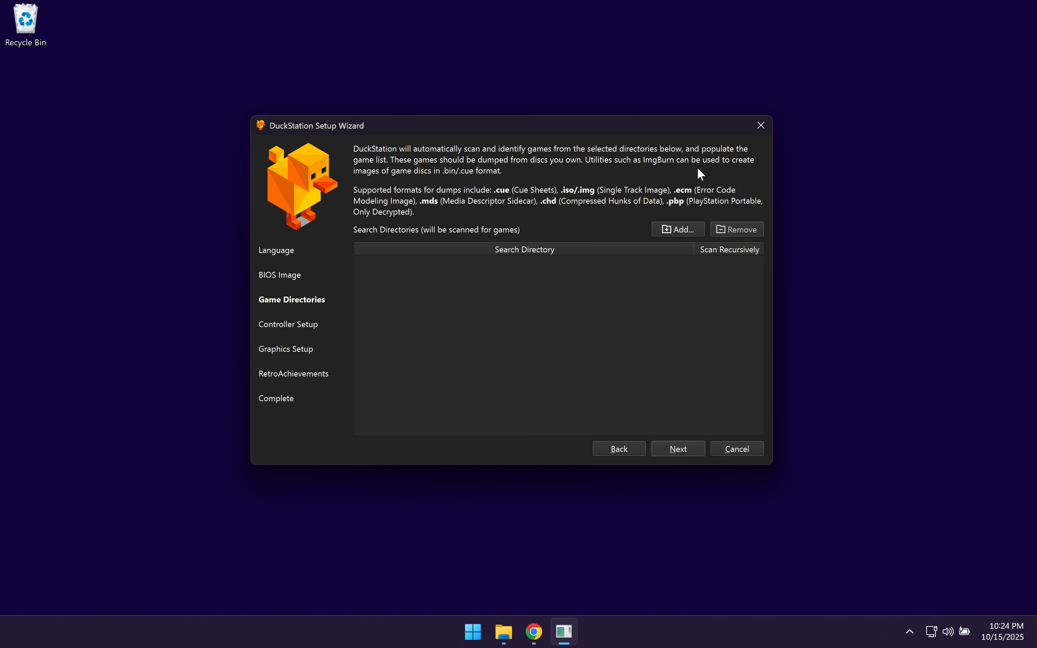
# Add the desktop's PS1 Games folder as a recursively scanned search directory and continue to Controller Setup
pyautogui.click(678, 228)
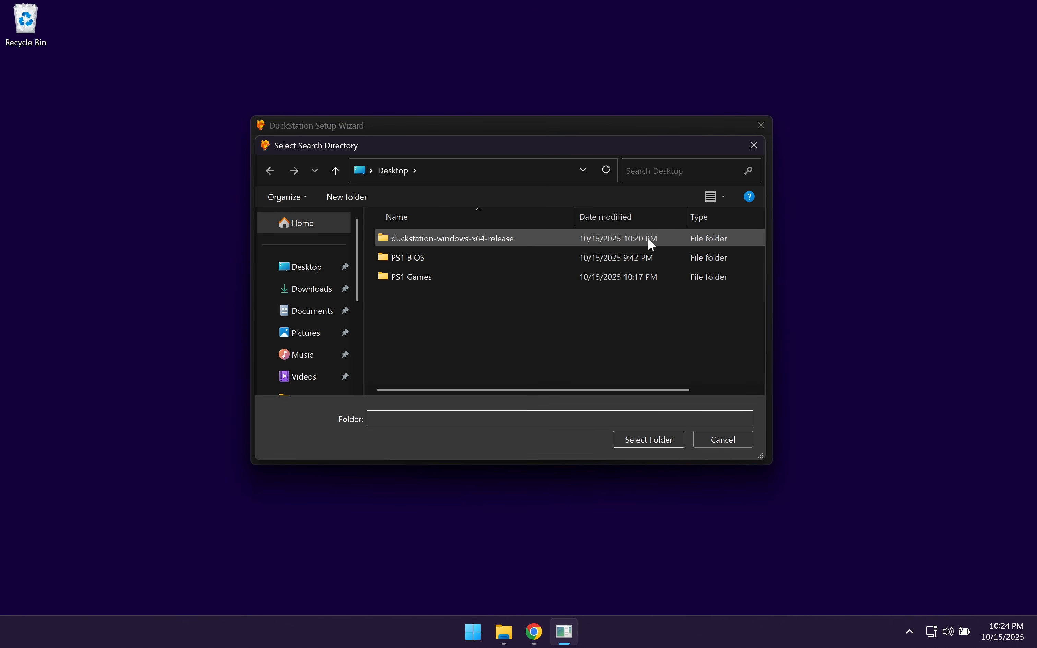
pyautogui.click(421, 281)
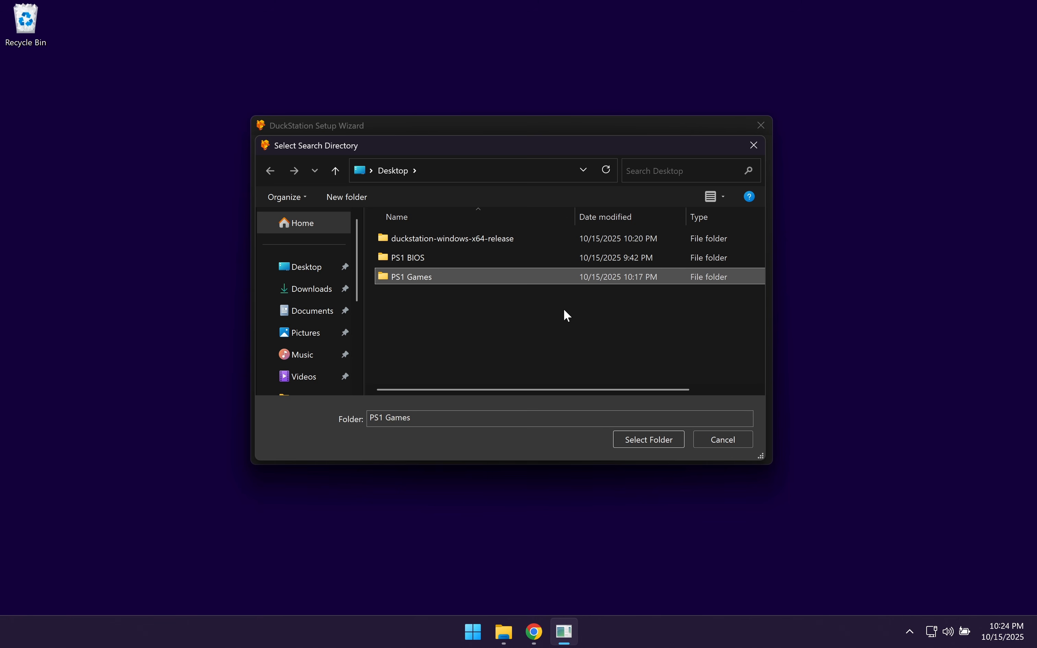
pyautogui.click(649, 440)
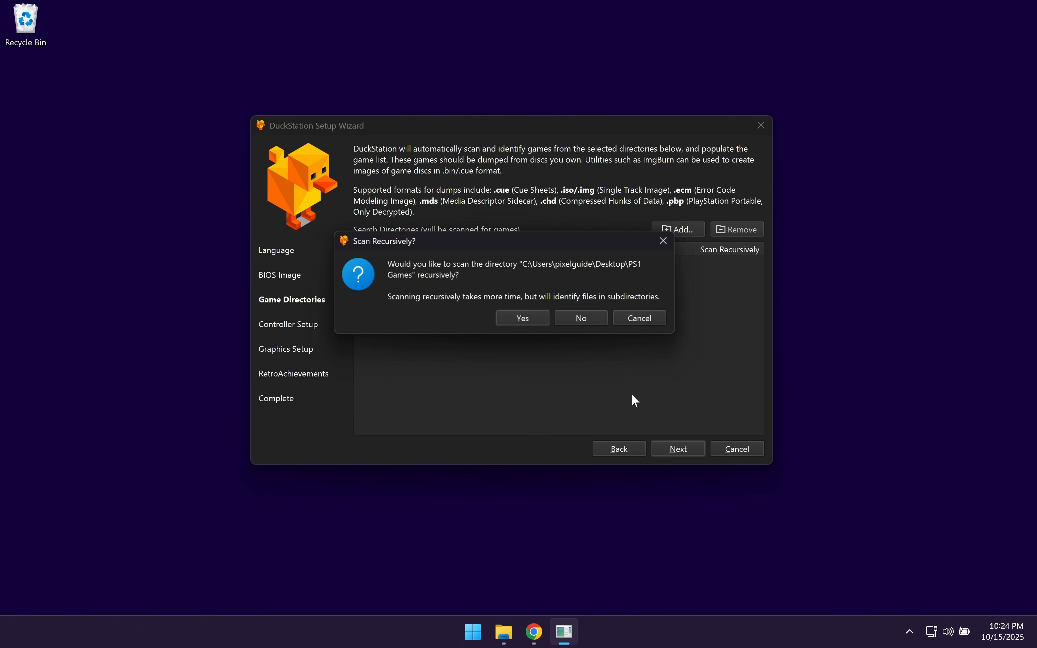
pyautogui.click(532, 320)
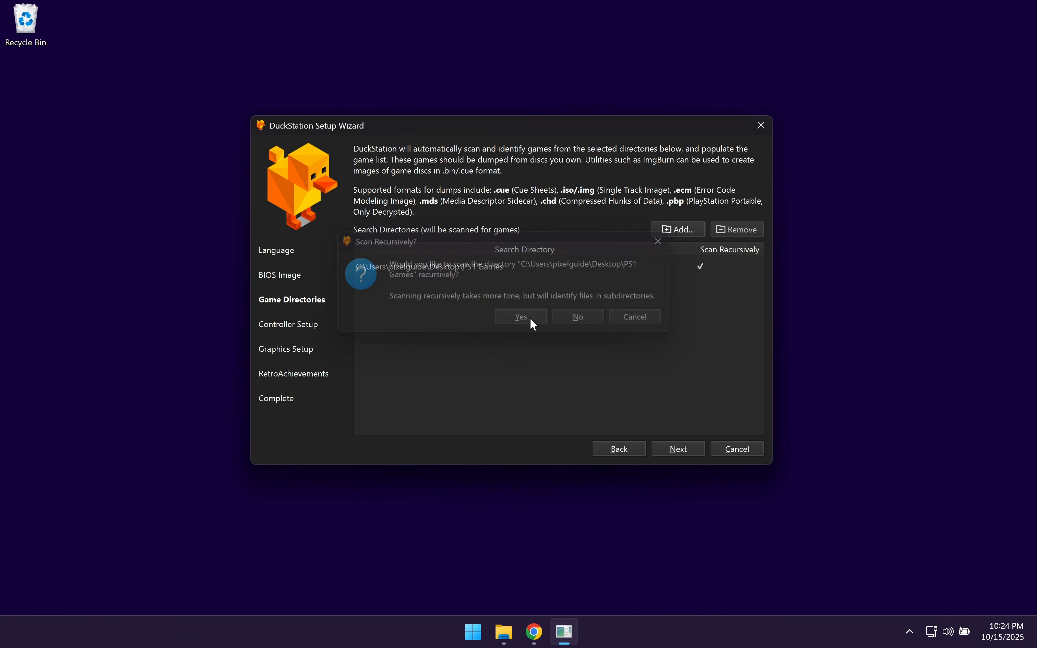
pyautogui.click(684, 449)
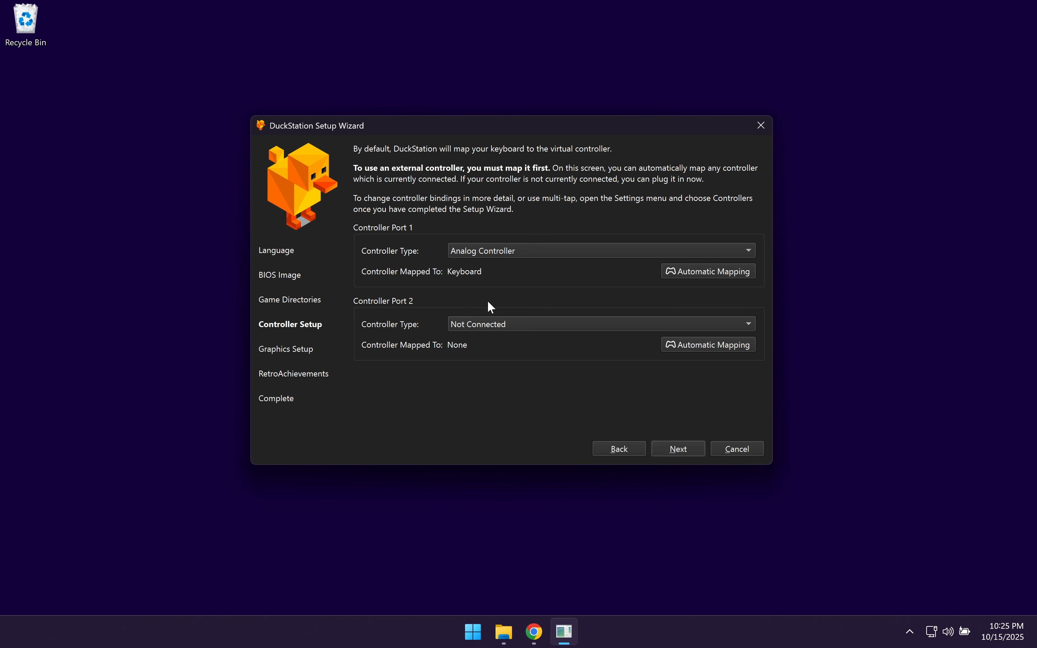
# Keep the default controller, graphics and RetroAchievements settings and finish the setup wizard
pyautogui.click(537, 250)
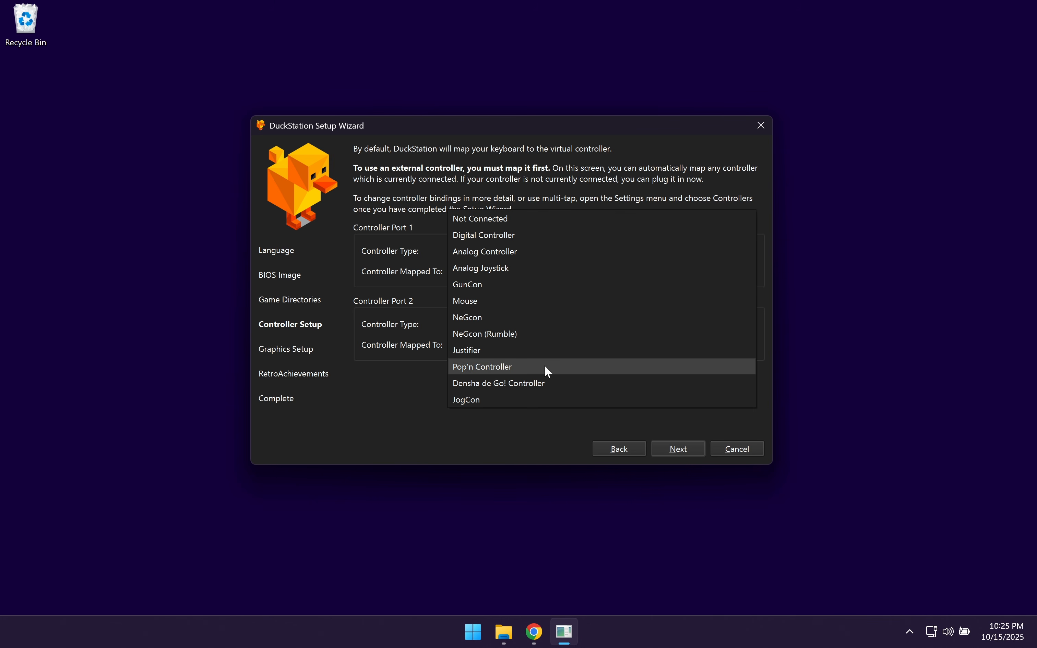
pyautogui.click(386, 392)
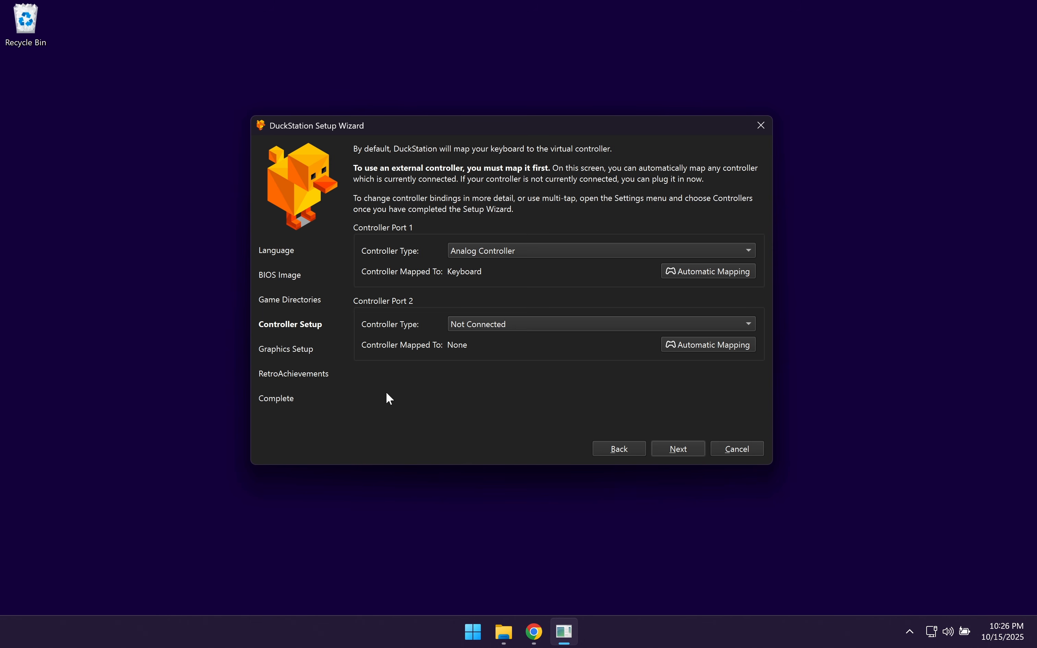
pyautogui.click(683, 453)
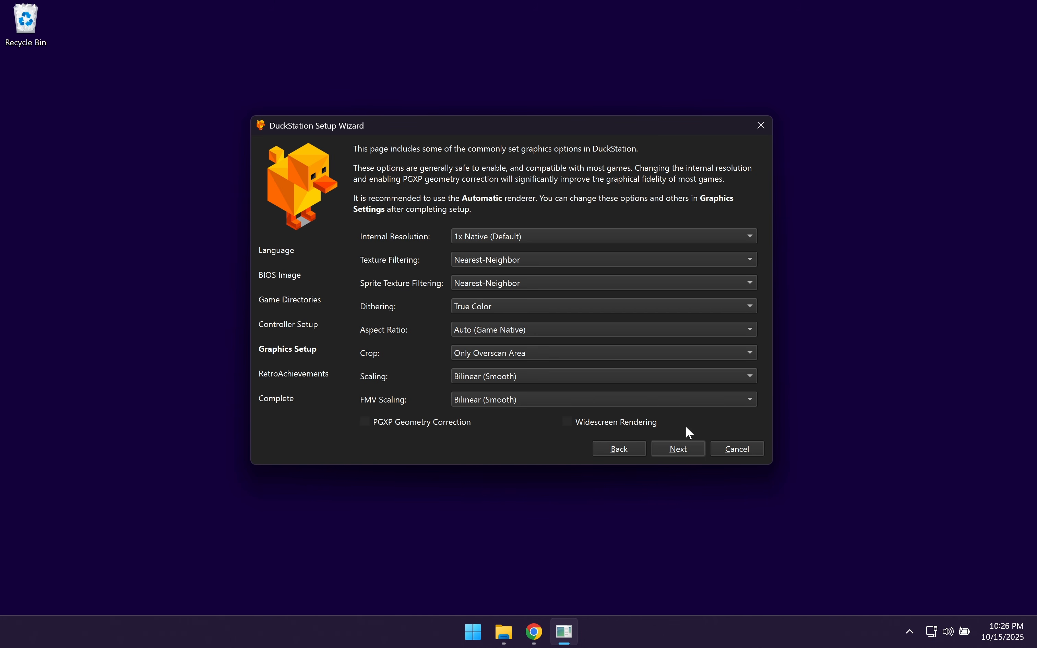
pyautogui.click(682, 450)
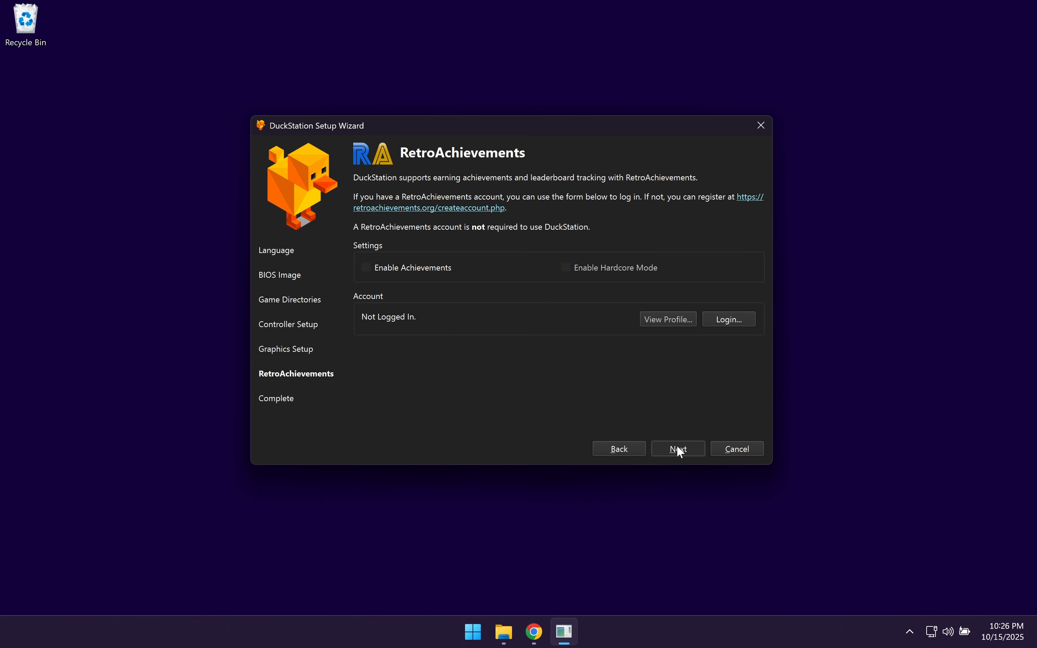
pyautogui.click(681, 450)
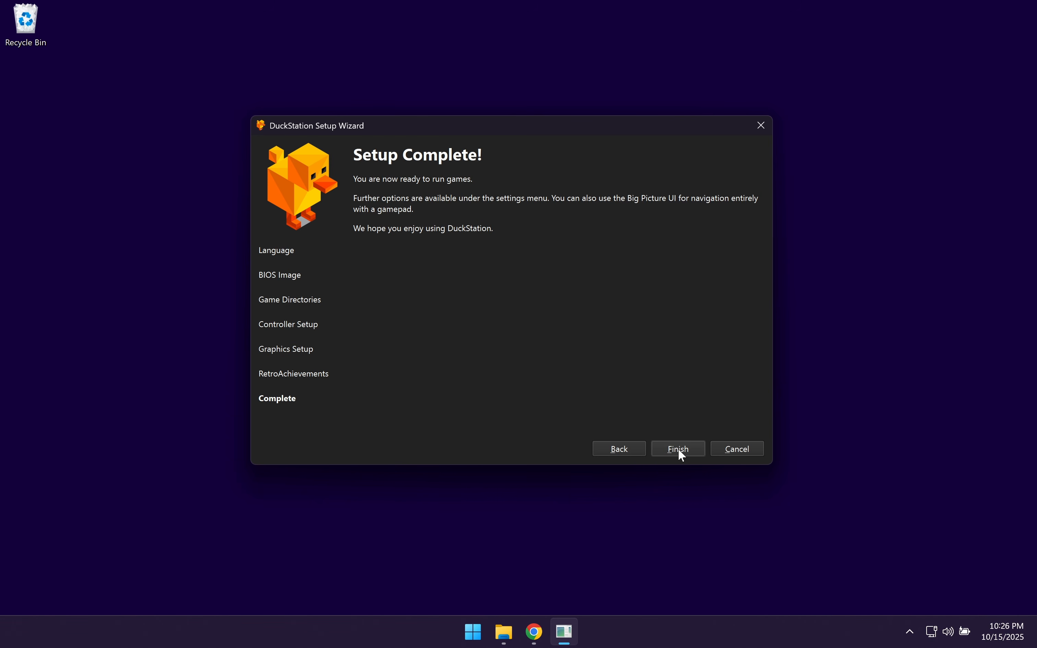
pyautogui.click(679, 450)
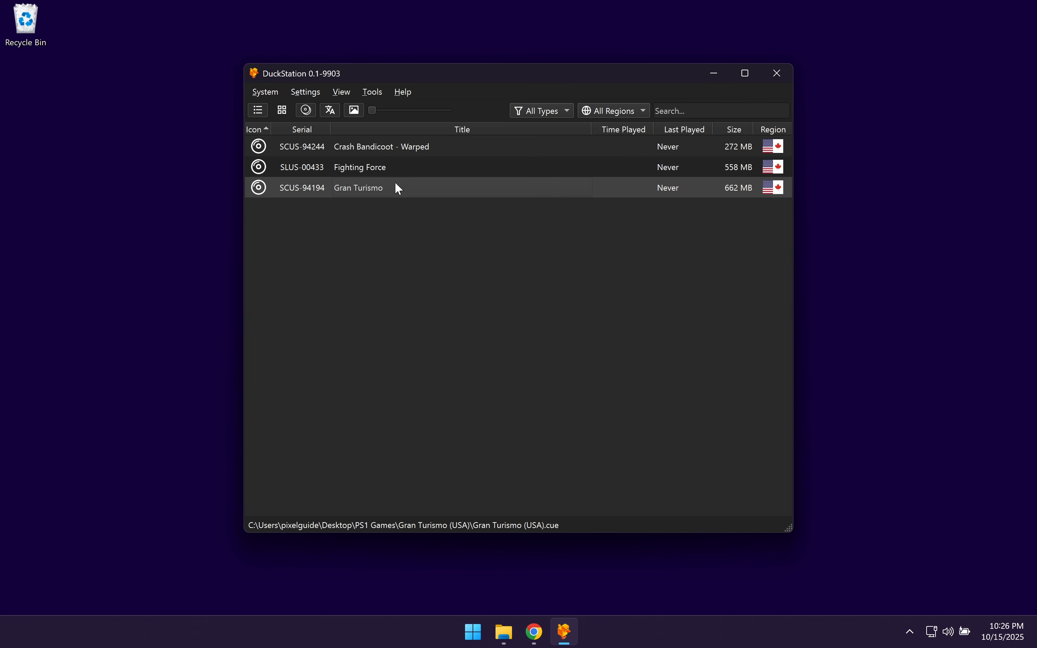
# Switch the game list to the cover grid view and maximize the DuckStation window
pyautogui.click(285, 114)
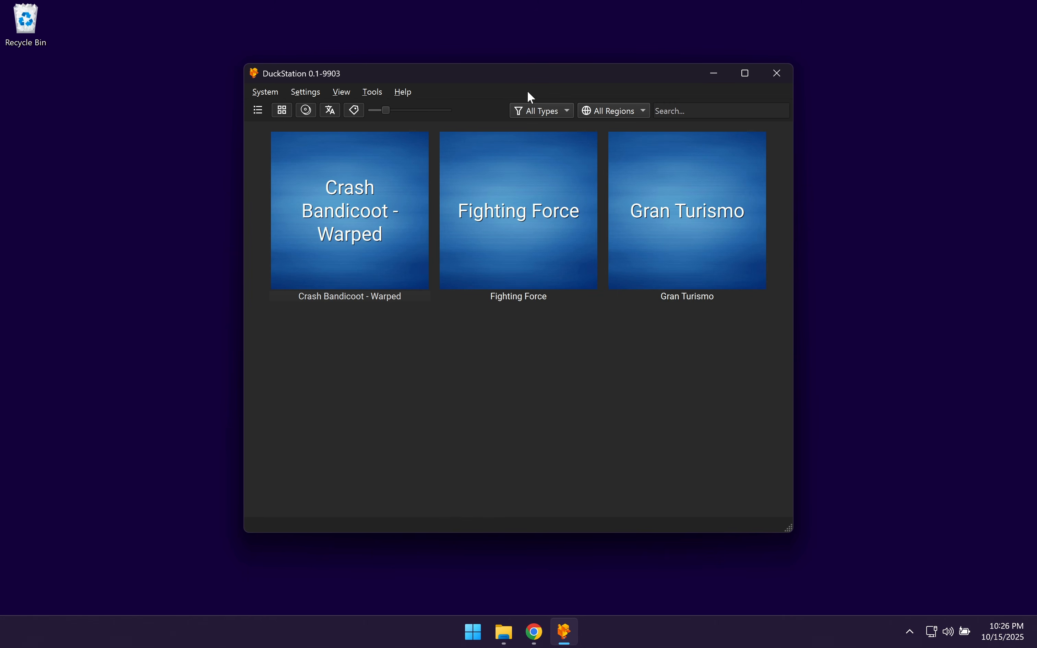
pyautogui.click(745, 75)
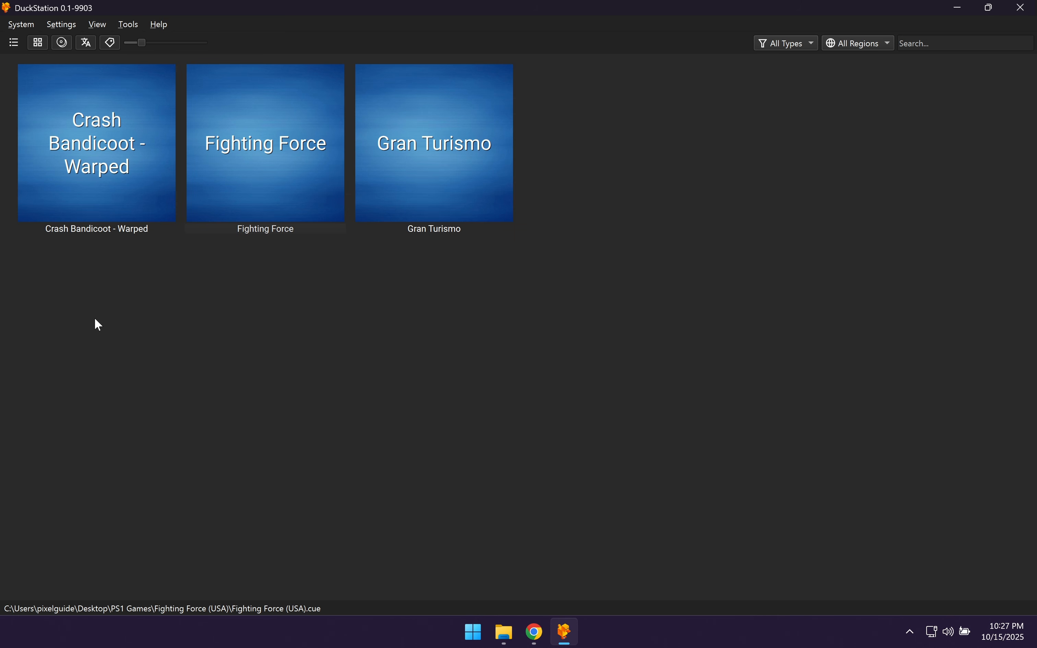
pyautogui.click(314, 328)
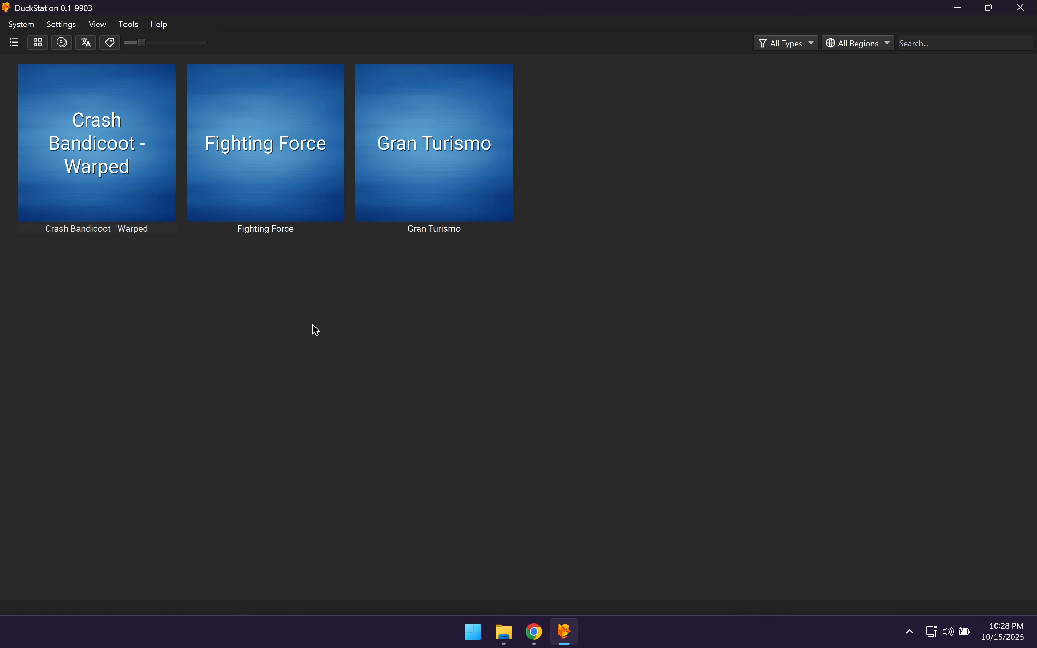
pyautogui.rightClick(115, 156)
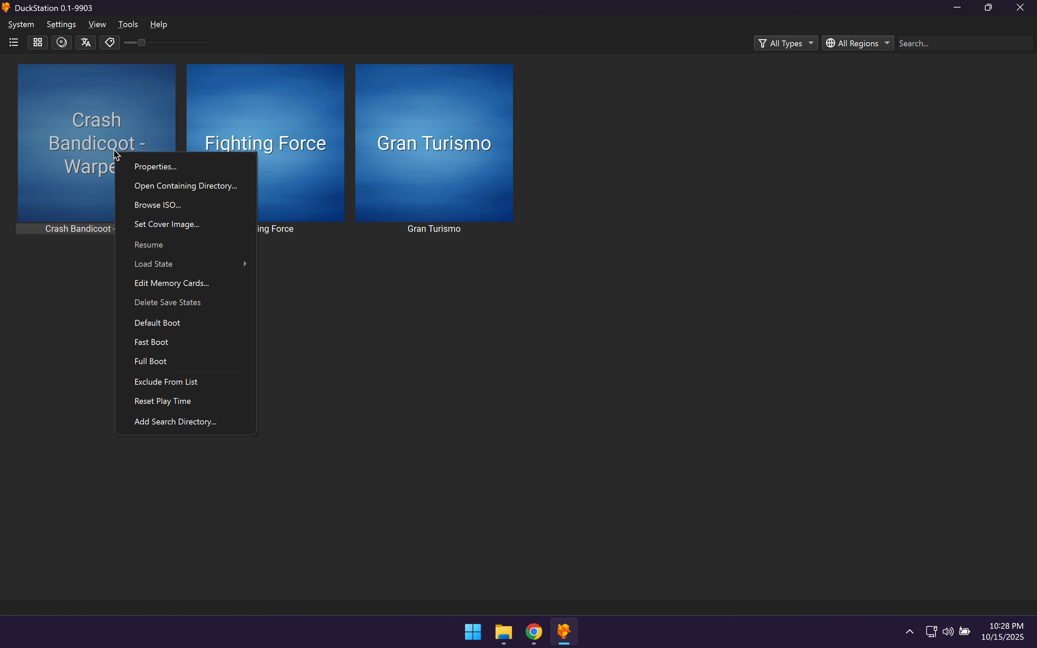
pyautogui.click(201, 231)
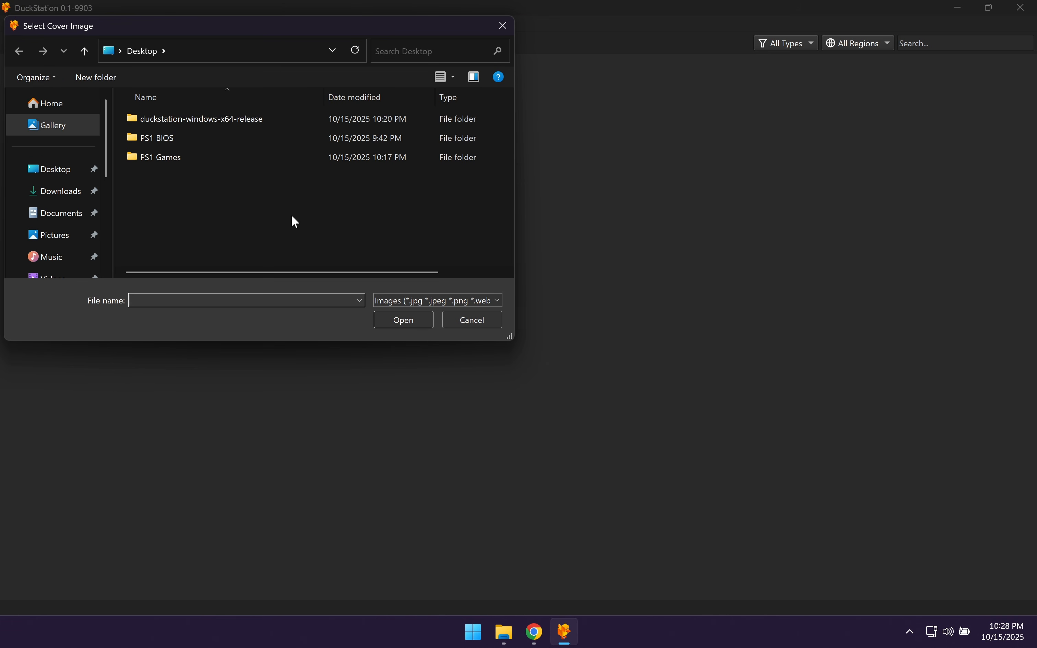
pyautogui.click(475, 322)
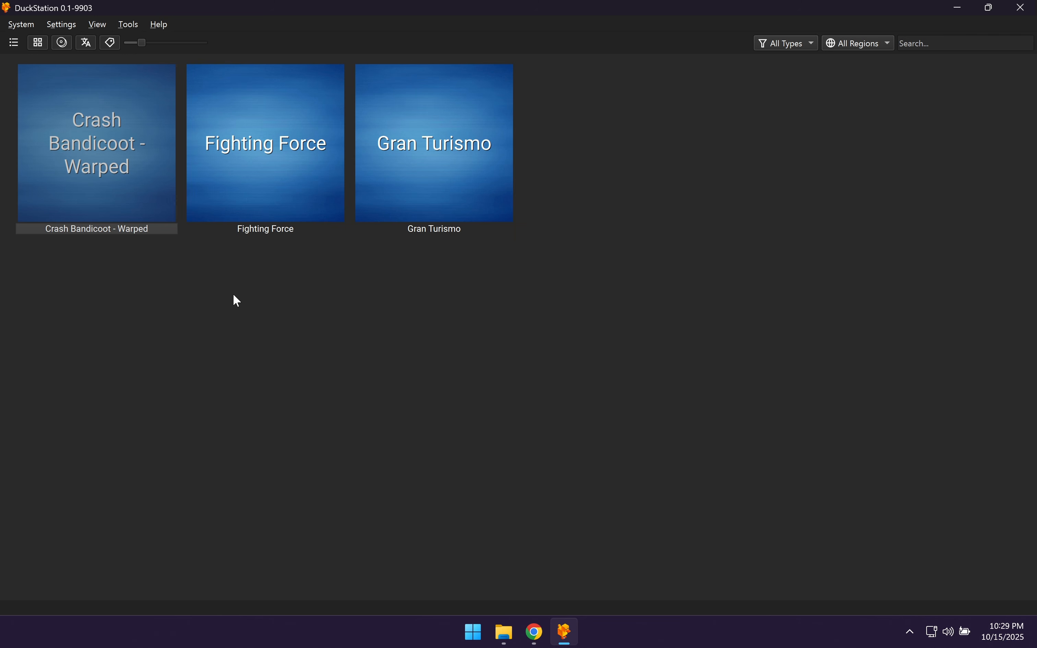
# Open the Cover Downloader, and in Chrome copy the default covers URL from the xlenore/psx-covers README on GitHub
pyautogui.click(131, 25)
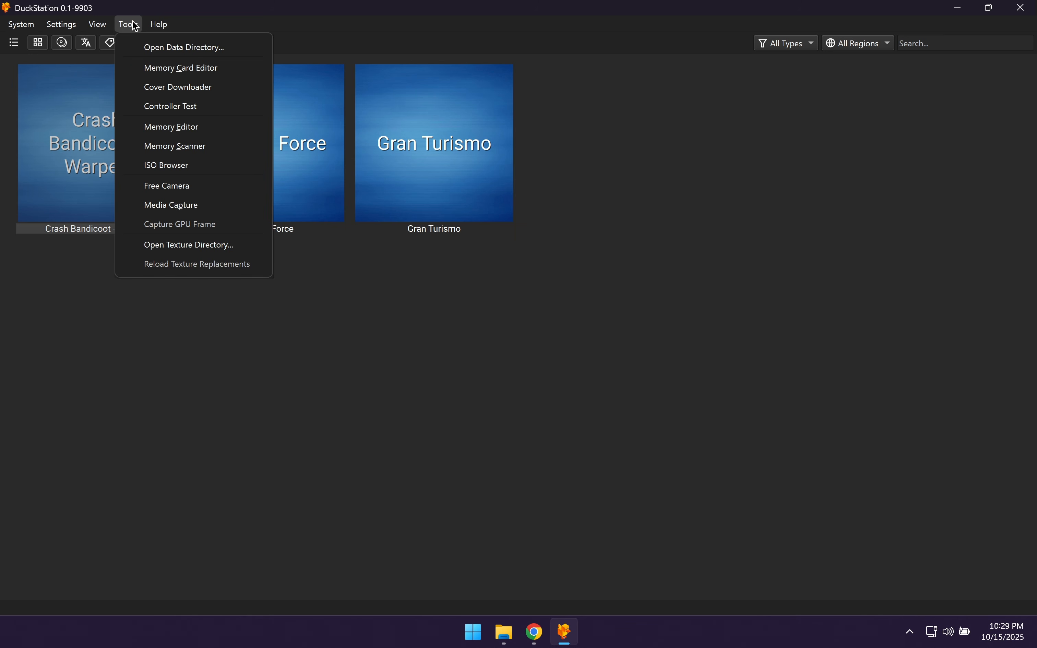
pyautogui.click(223, 87)
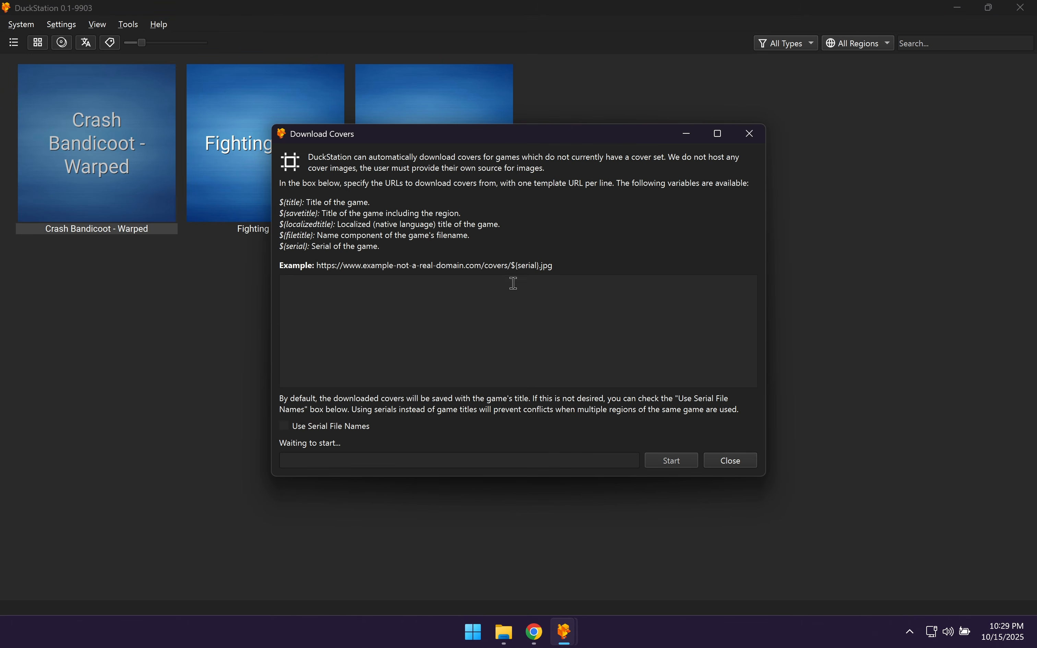
pyautogui.click(538, 616)
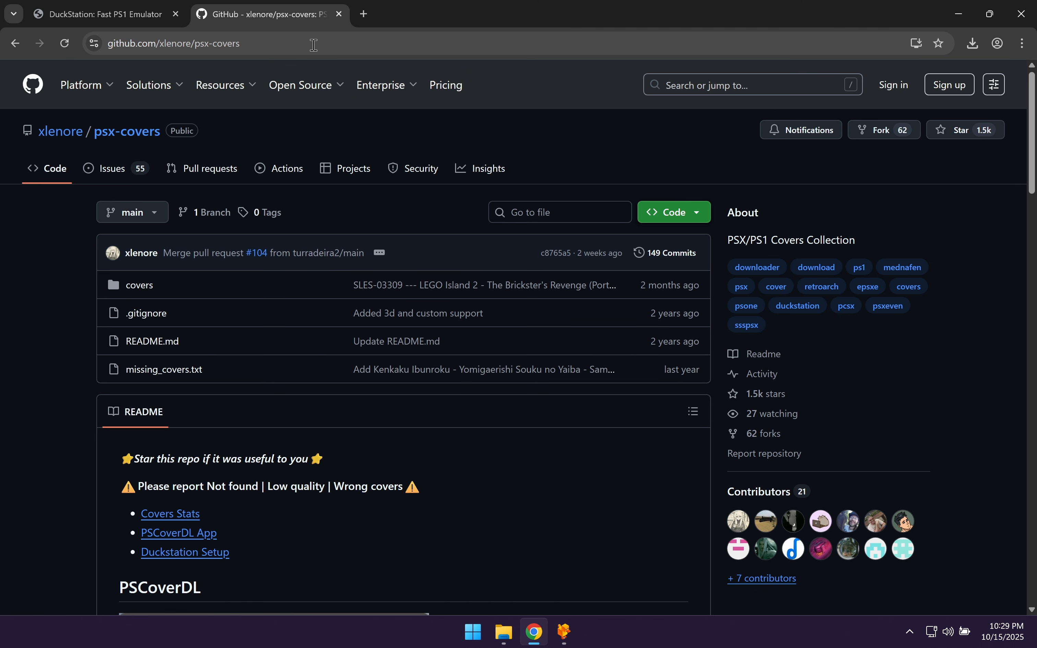
pyautogui.click(314, 45)
pyautogui.click(482, 468)
pyautogui.scroll(-4, 483, 463)
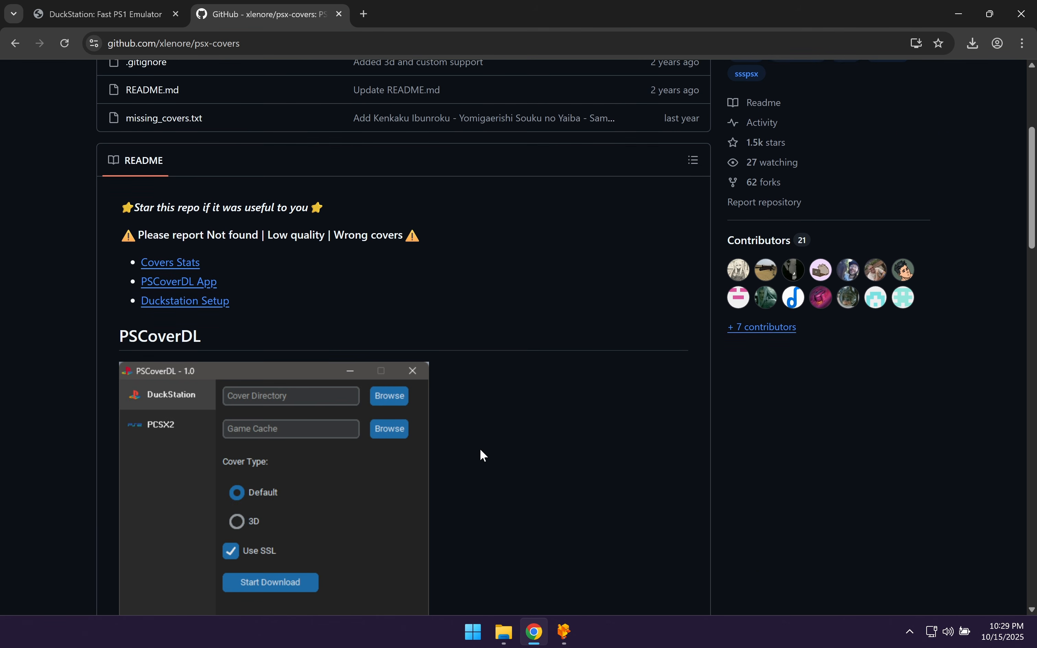
pyautogui.scroll(-12, 483, 450)
pyautogui.scroll(5, 475, 408)
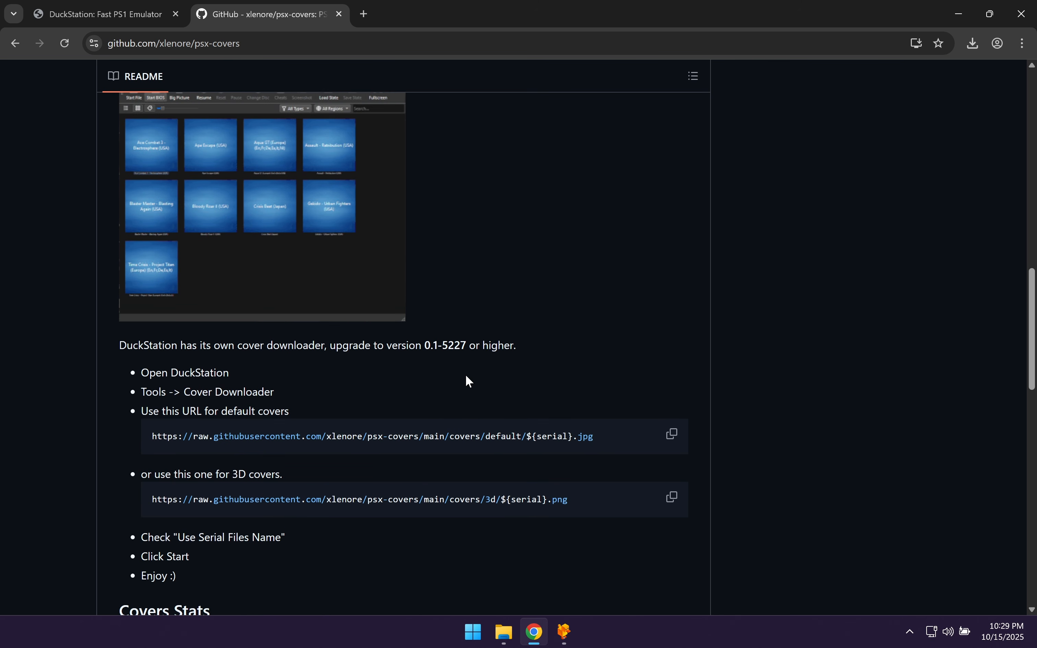
pyautogui.scroll(-2, 456, 359)
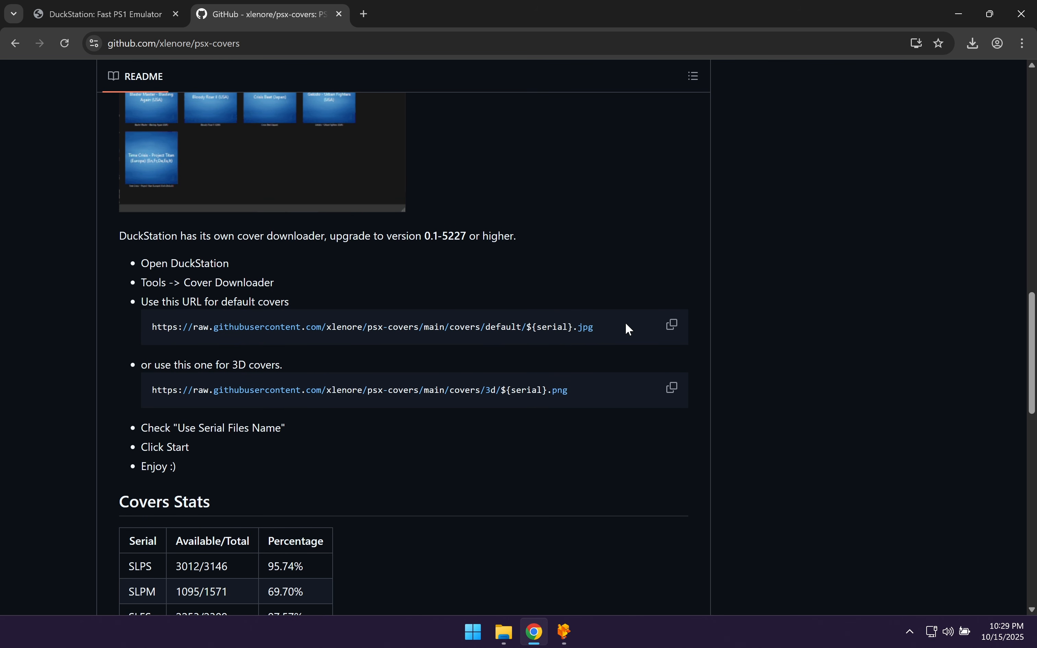
pyautogui.moveTo(625, 324); pyautogui.dragTo(146, 332)
pyautogui.click(634, 328)
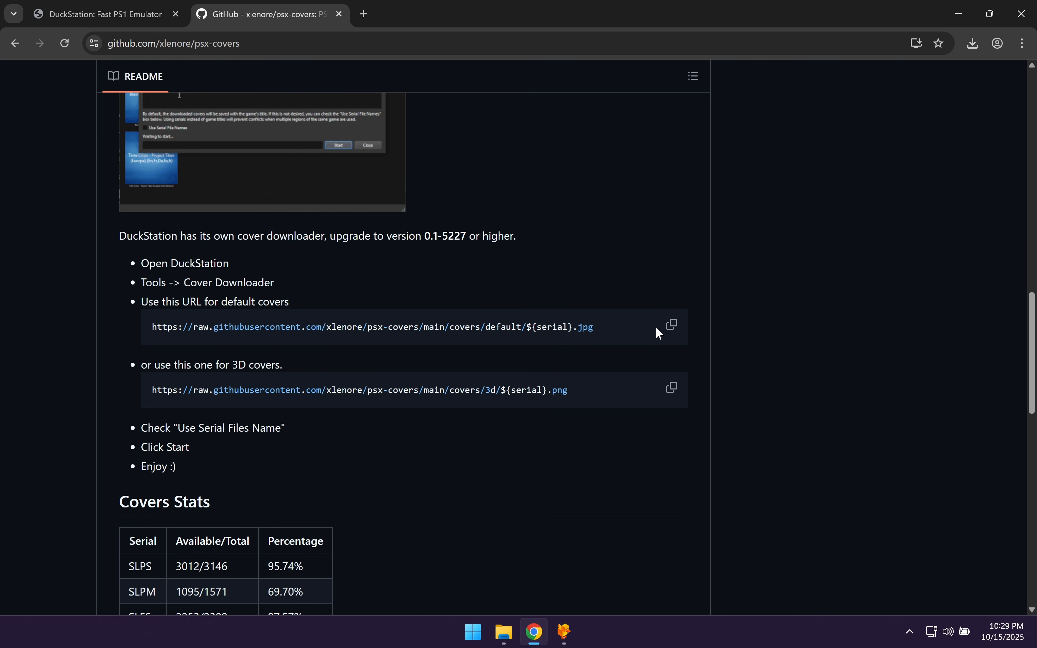
pyautogui.click(674, 327)
# Back in DuckStation, paste the psx-covers default URL as the cover source, download the game covers and close the downloader
pyautogui.click(959, 14)
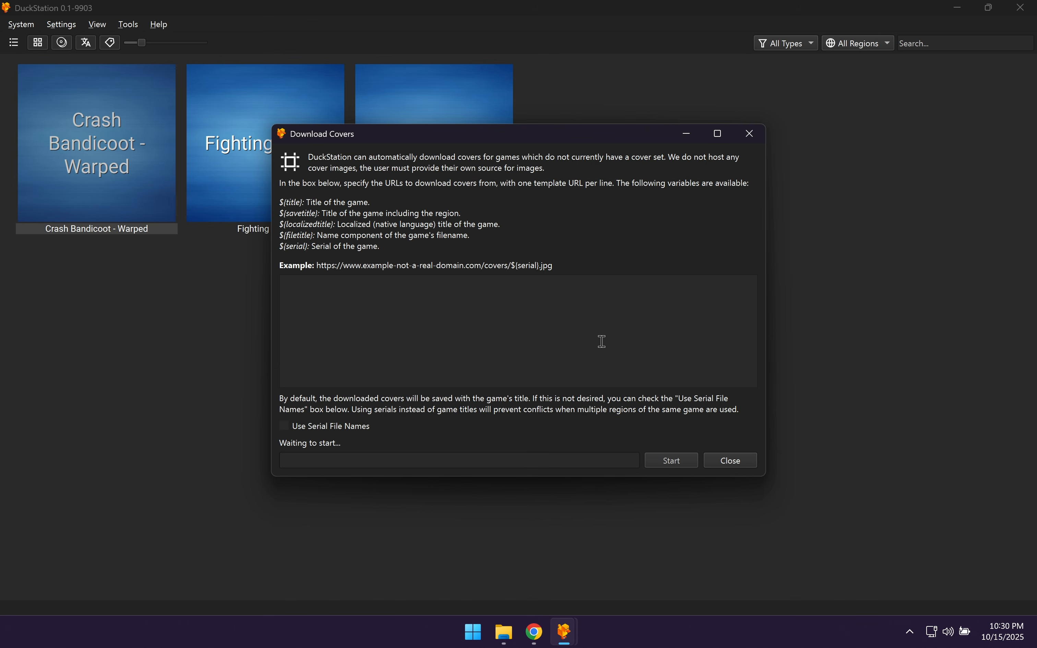
pyautogui.rightClick(399, 321)
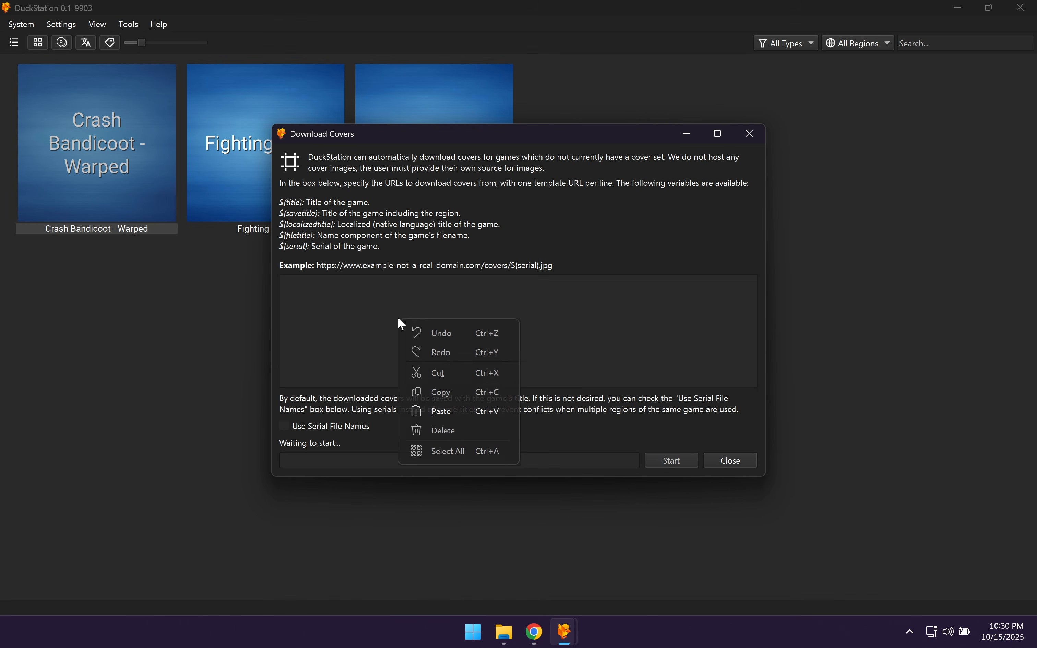
pyautogui.click(456, 410)
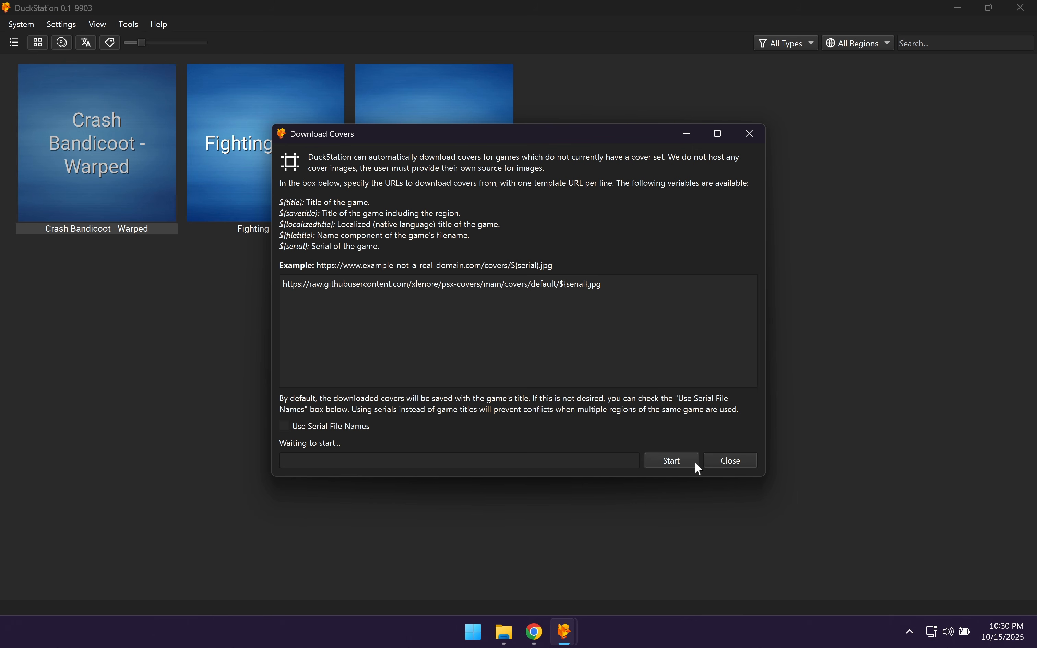
pyautogui.click(683, 461)
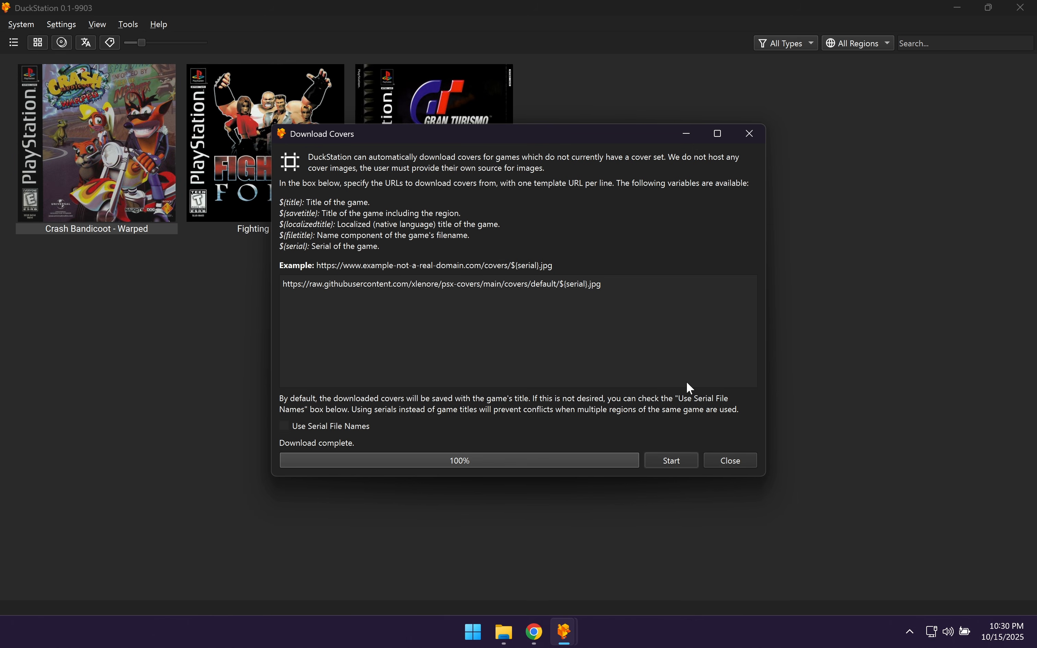
pyautogui.click(732, 462)
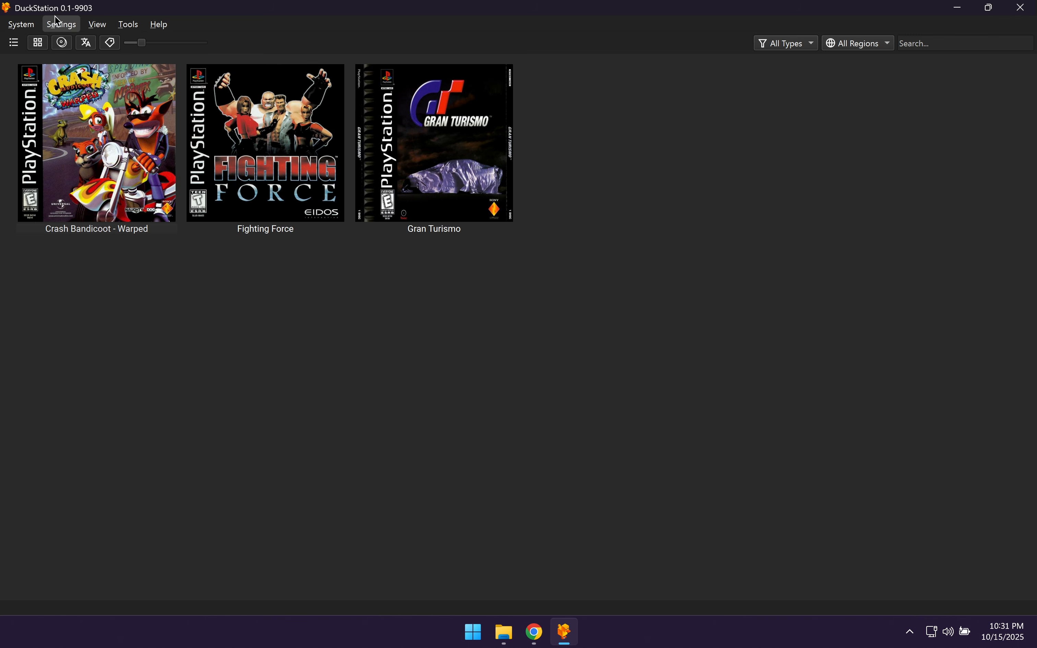
# Examine the Start Fullscreen option in the Interface settings and the Vertical Sync option in the Emulation settings
pyautogui.click(63, 25)
pyautogui.click(63, 24)
pyautogui.click(63, 24)
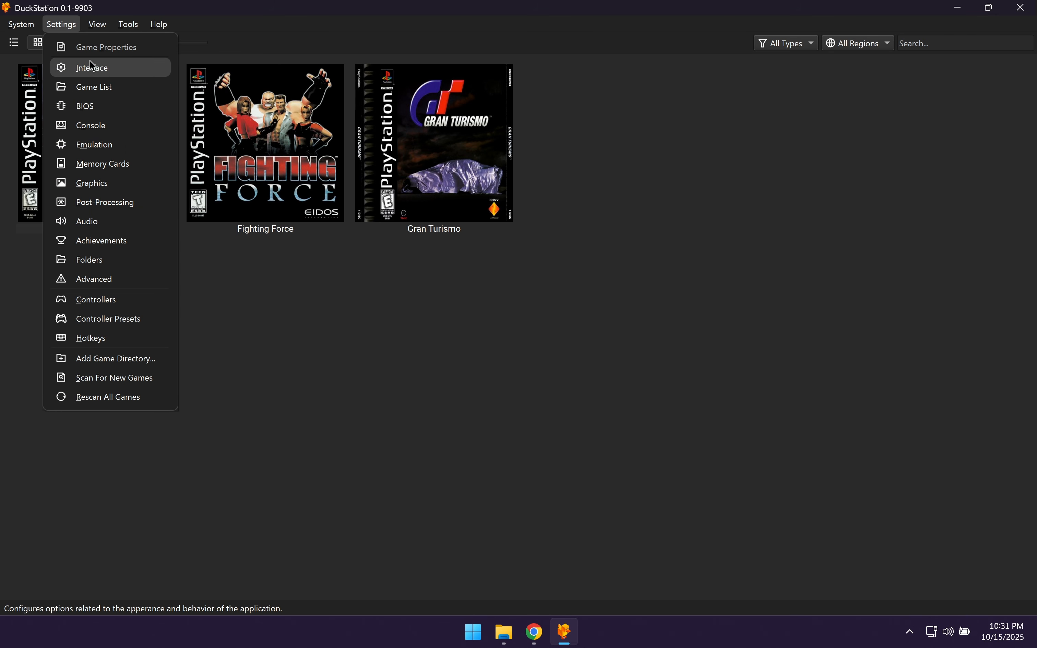
pyautogui.click(66, 68)
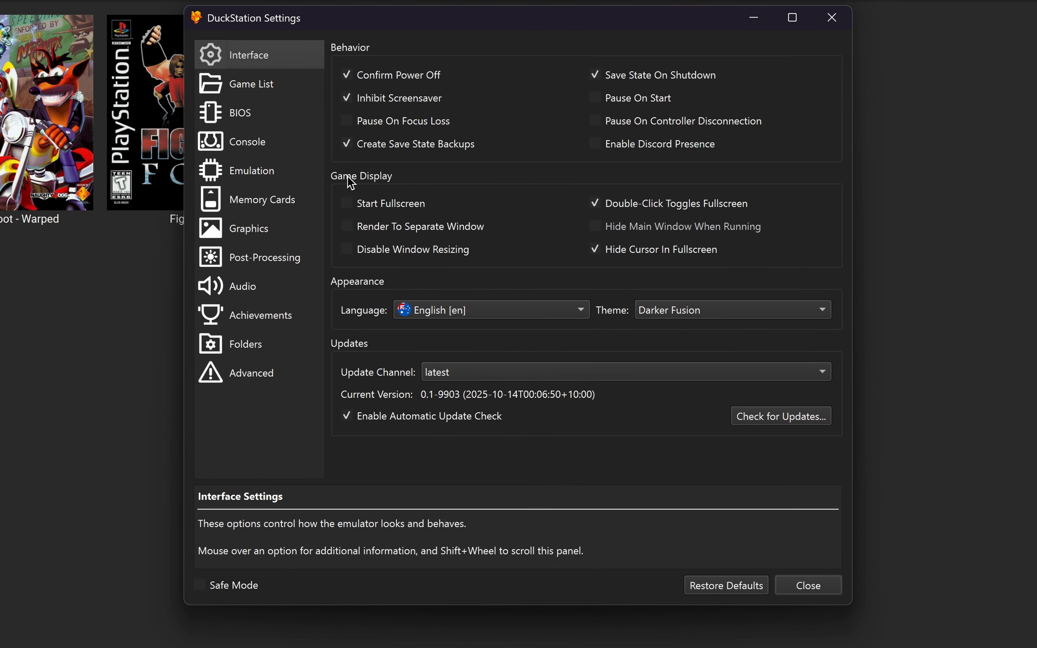
pyautogui.moveTo(352, 205)
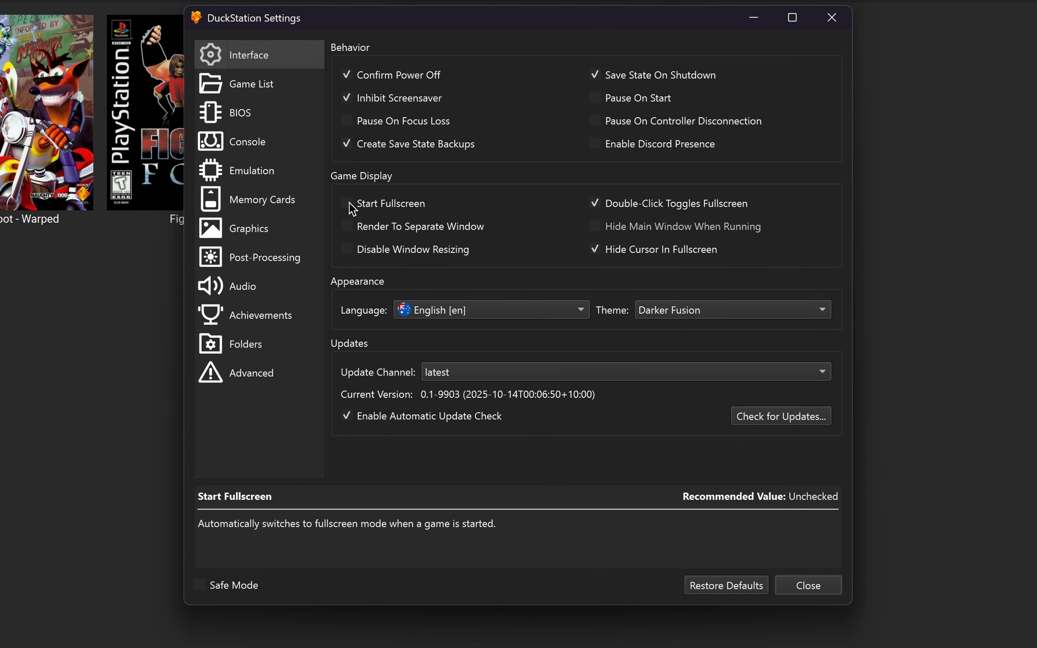
pyautogui.click(257, 172)
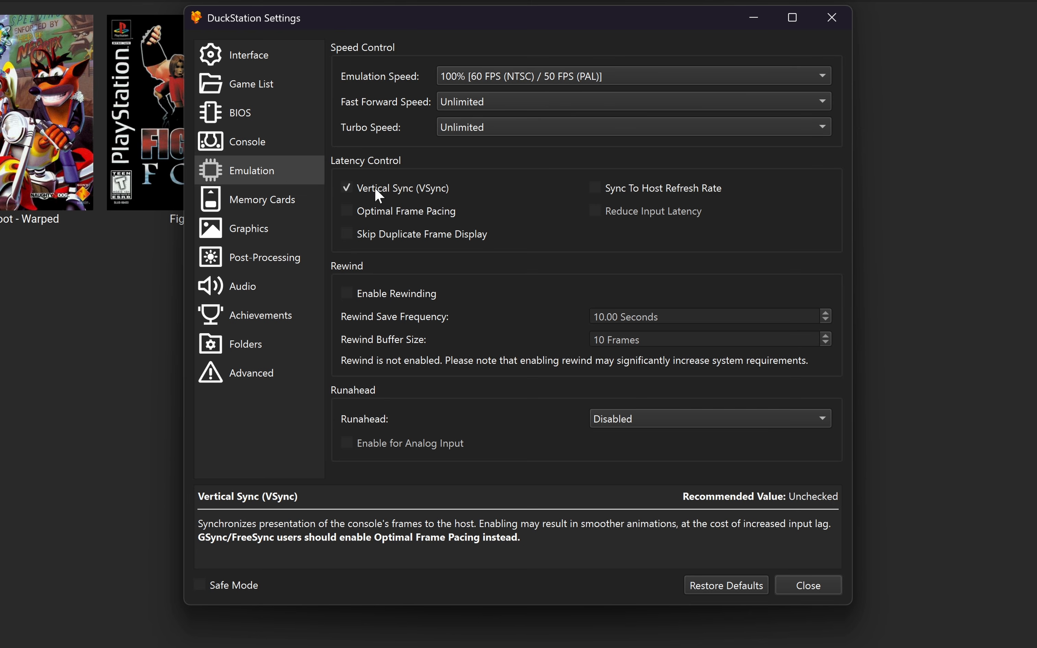
# Review the renderer and aspect ratio choices in the Graphics settings, keep Automatic and Auto (Game Native), and close the settings
pyautogui.click(265, 236)
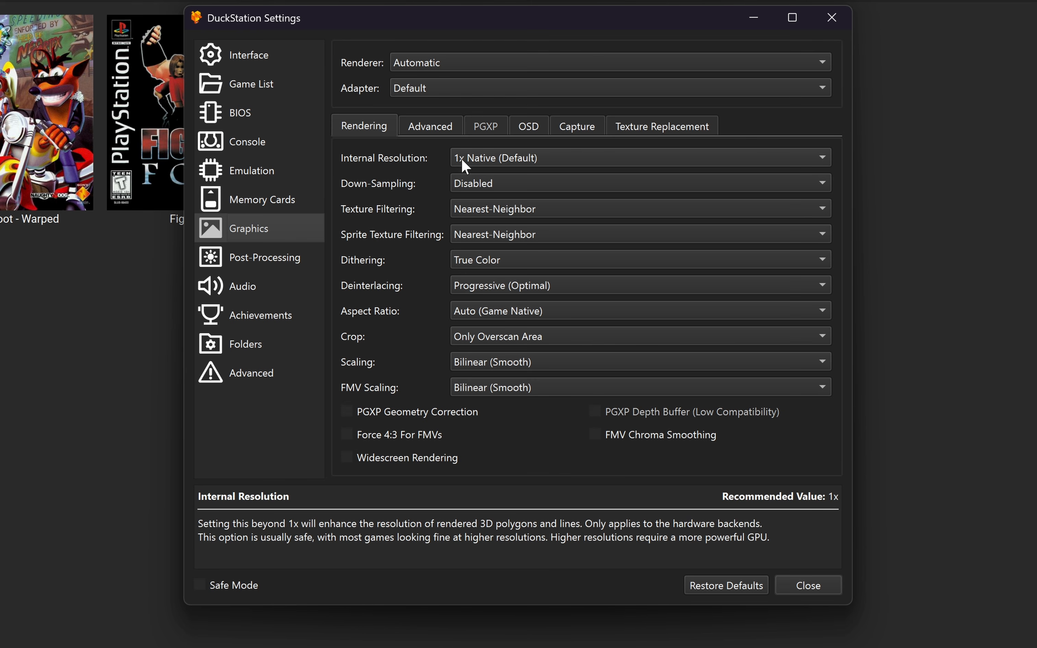
pyautogui.click(533, 63)
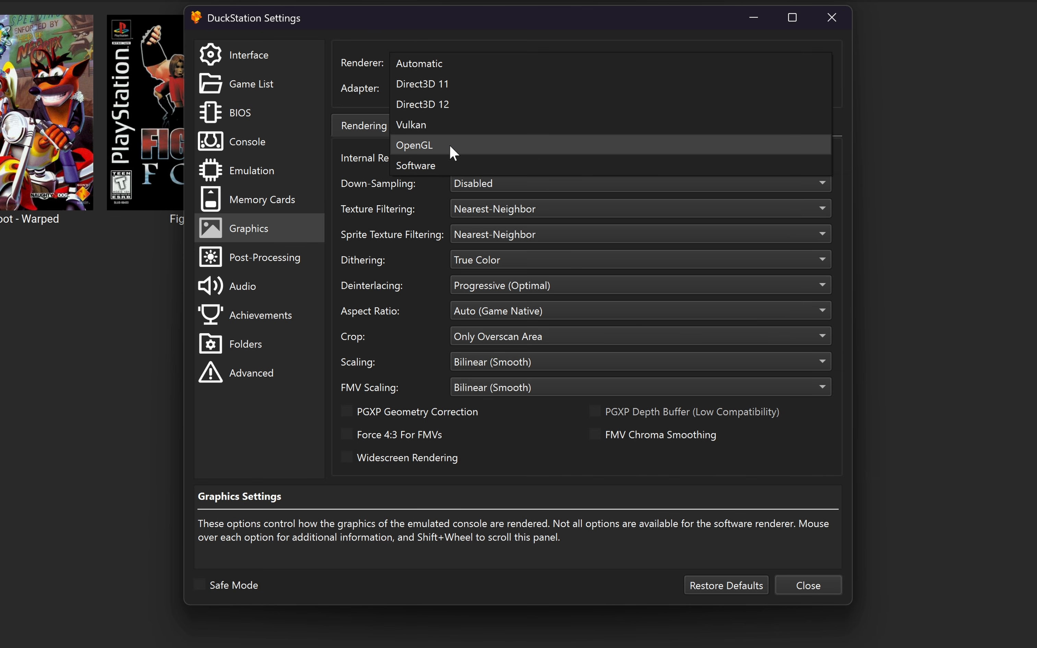
pyautogui.click(465, 69)
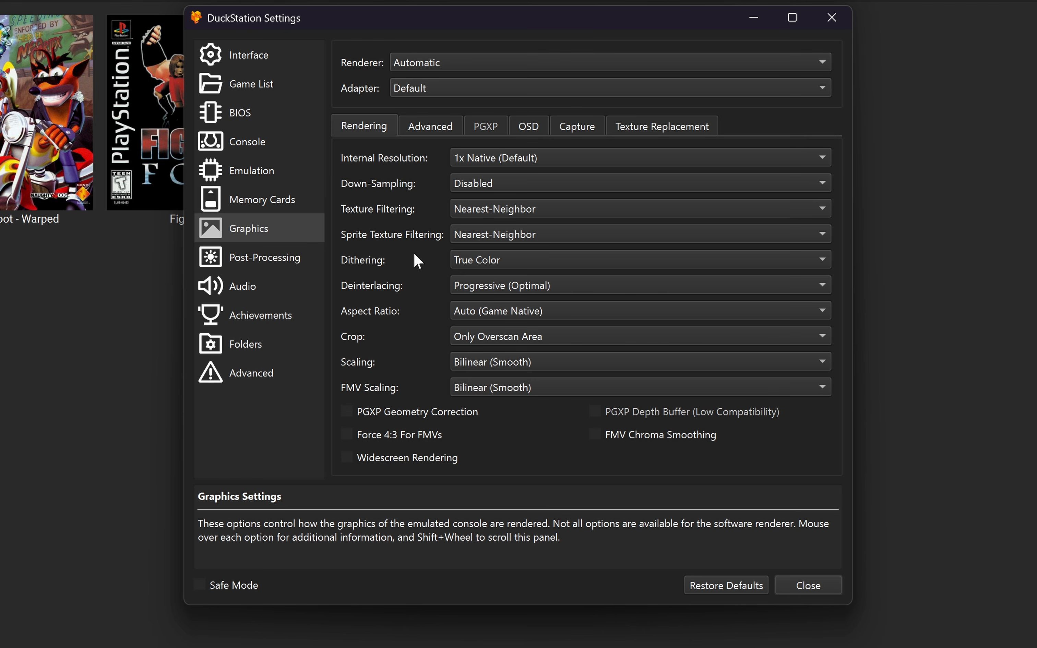
pyautogui.click(475, 314)
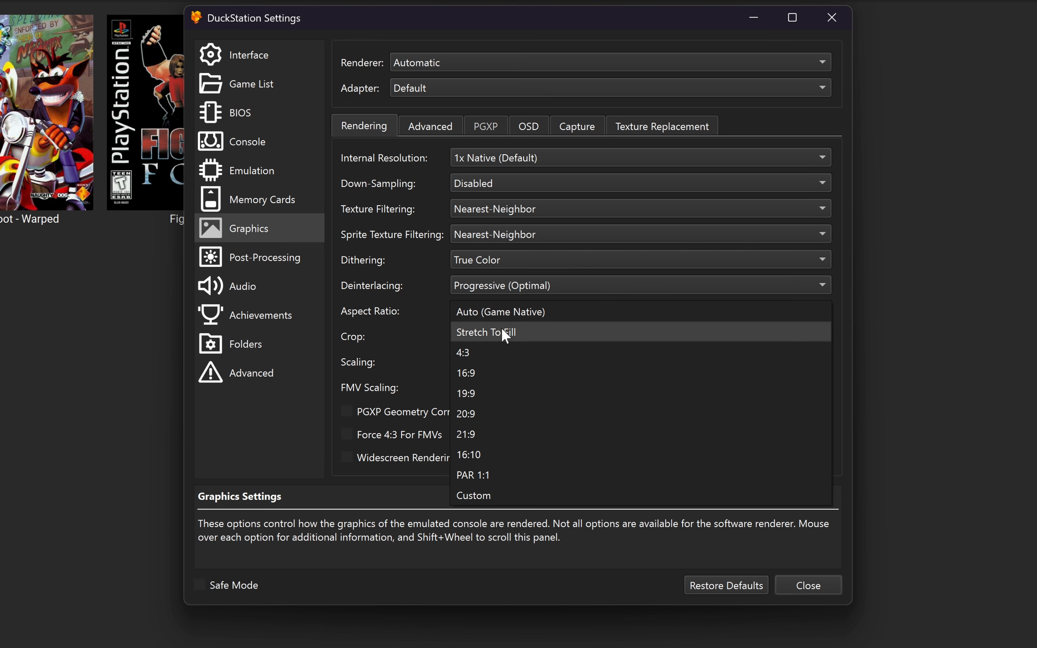
pyautogui.click(515, 322)
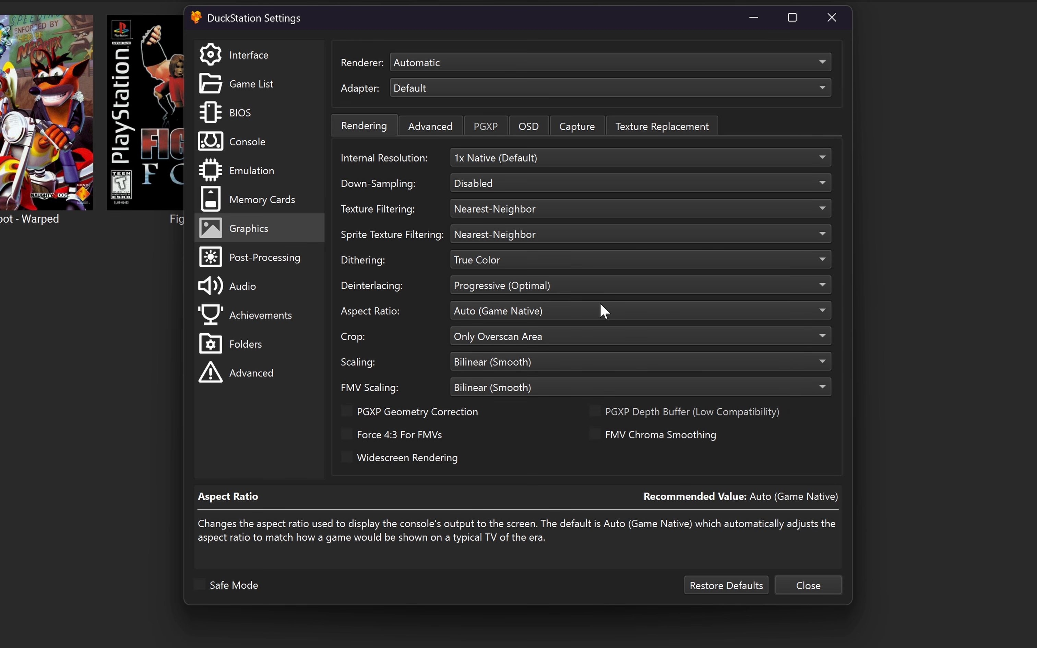
pyautogui.click(810, 581)
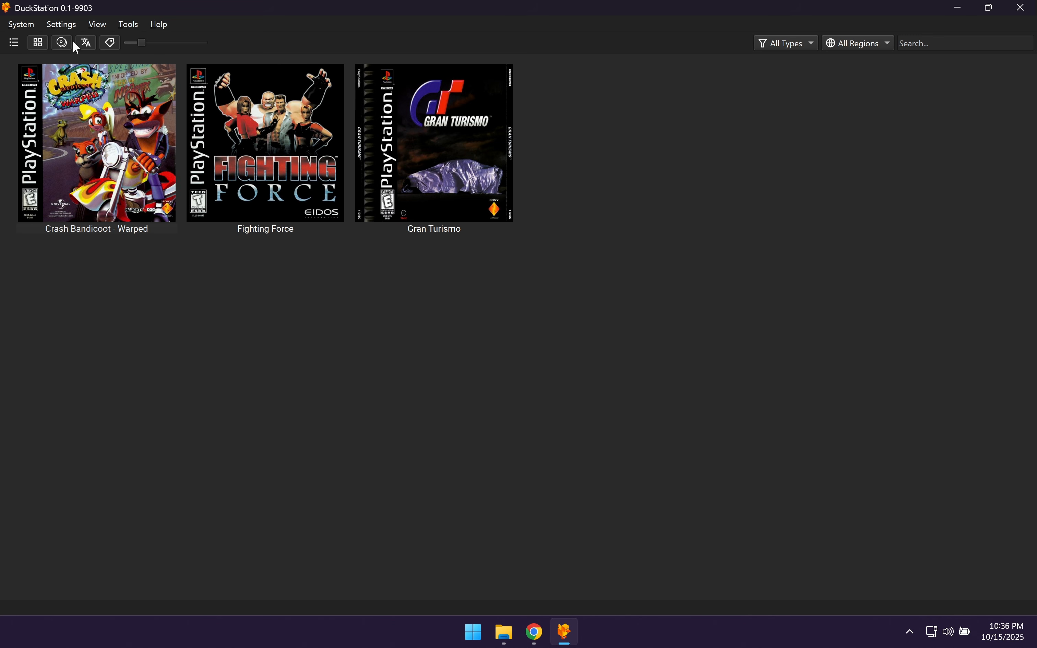
# Review the Analog Controller's keyboard bindings for Controller Port 1 in a maximized window, and close the controller settings
pyautogui.click(62, 28)
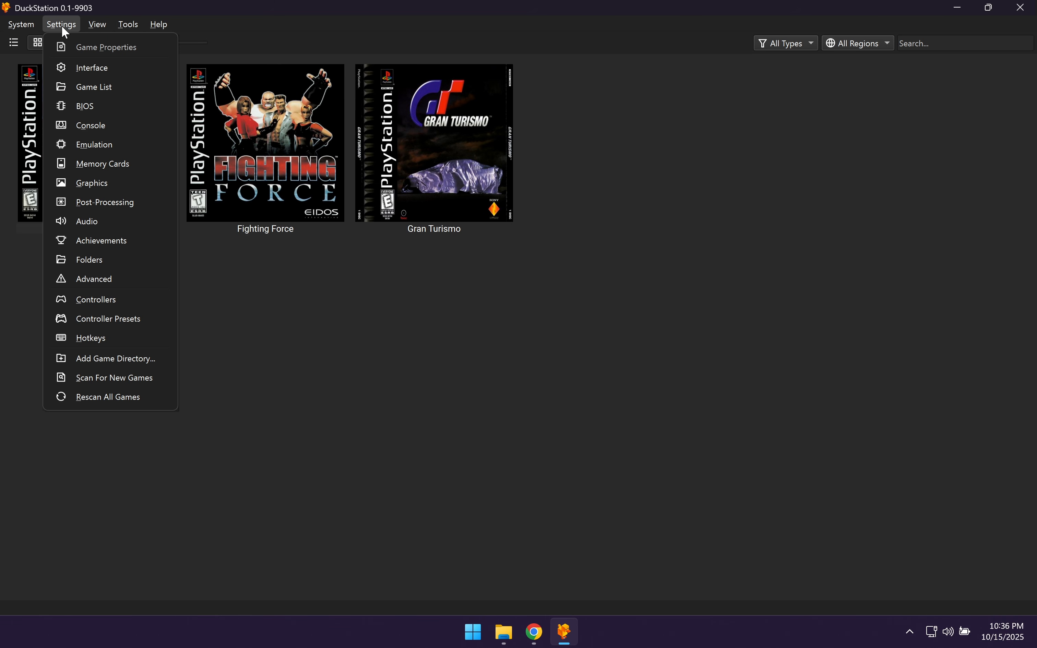
pyautogui.click(113, 306)
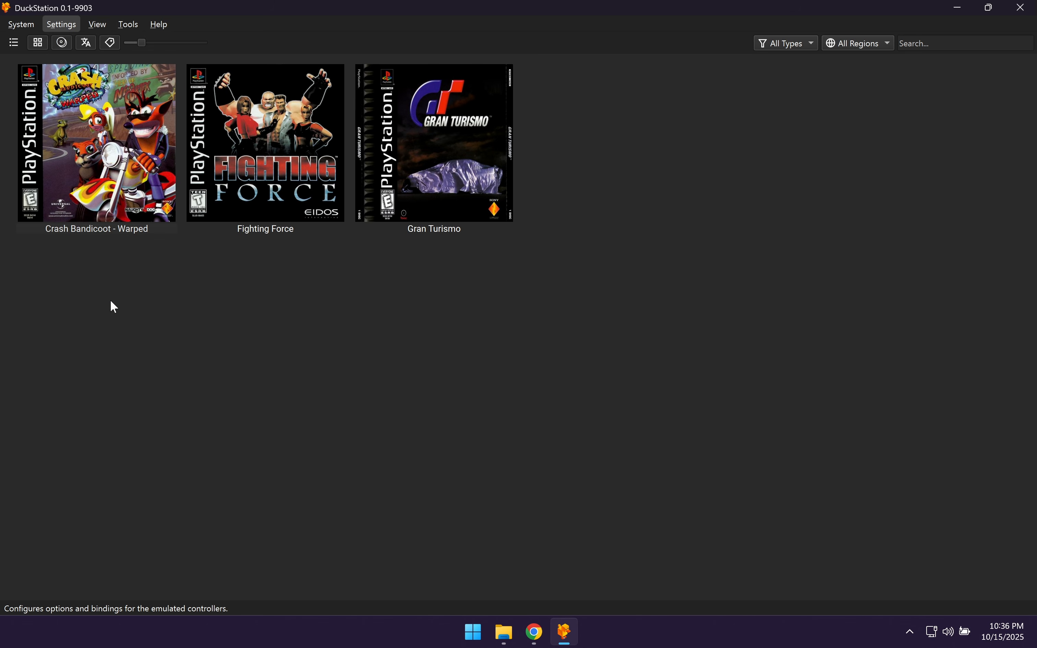
pyautogui.click(142, 122)
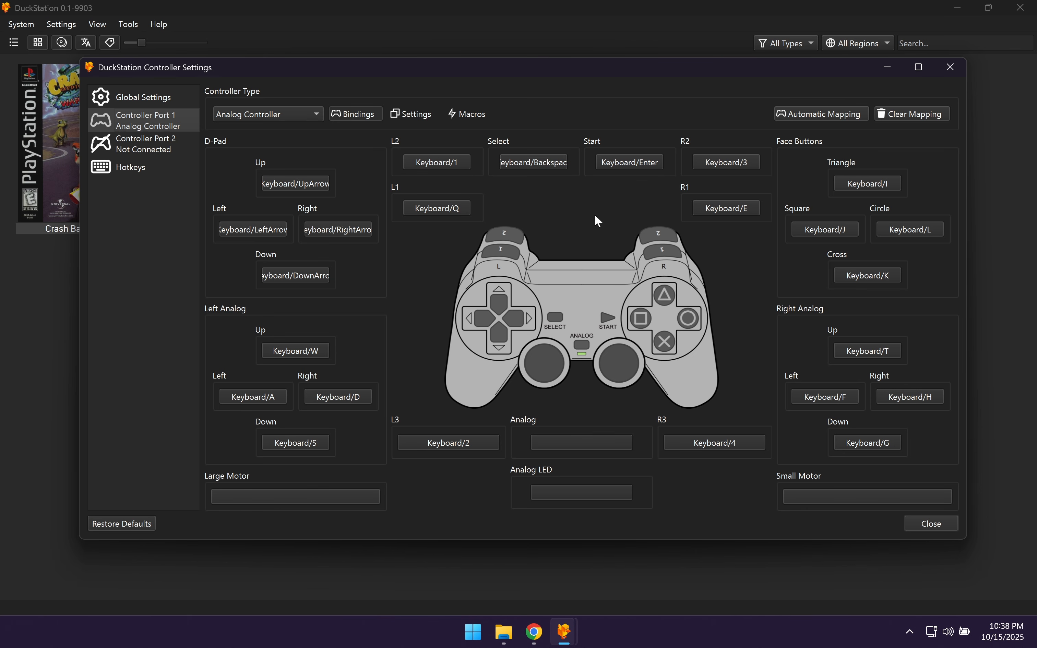
pyautogui.click(920, 67)
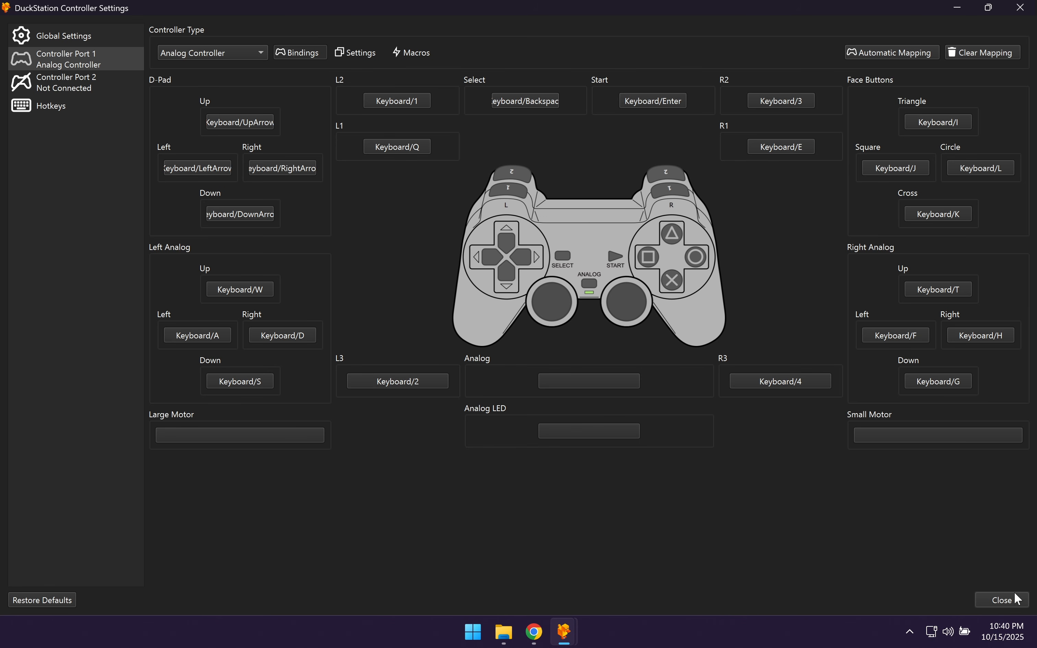
pyautogui.click(1012, 606)
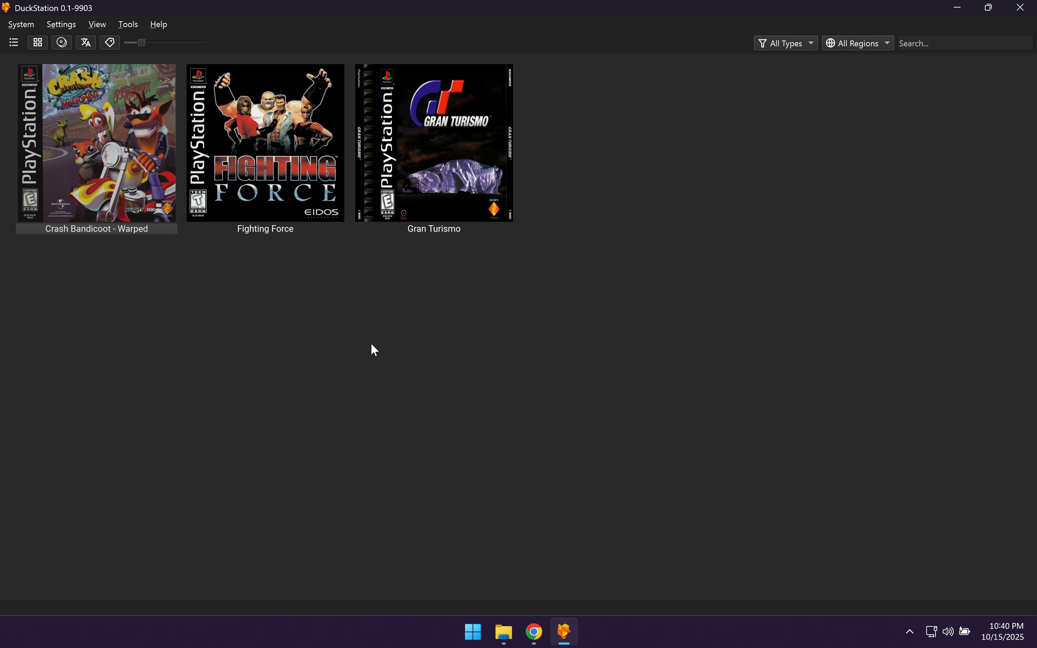
# Launch Crash Bandicoot - Warped and play the tiger-riding level along the wall, steering past obstacles and collecting fruit
pyautogui.doubleClick(108, 171)
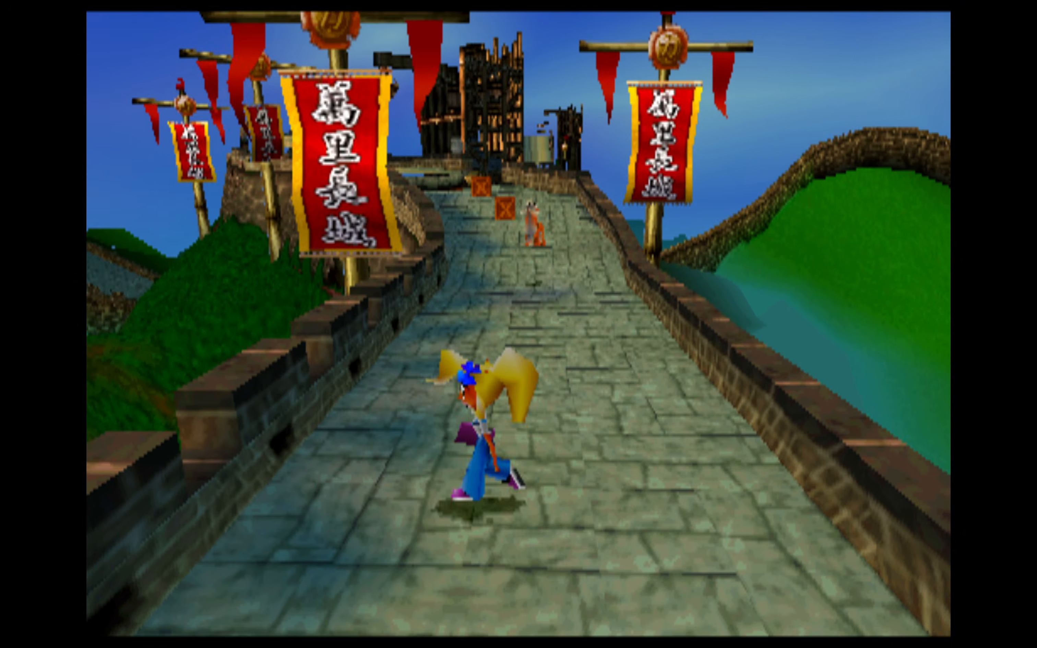
pyautogui.press('Up')
pyautogui.press('x')
pyautogui.press('Up')
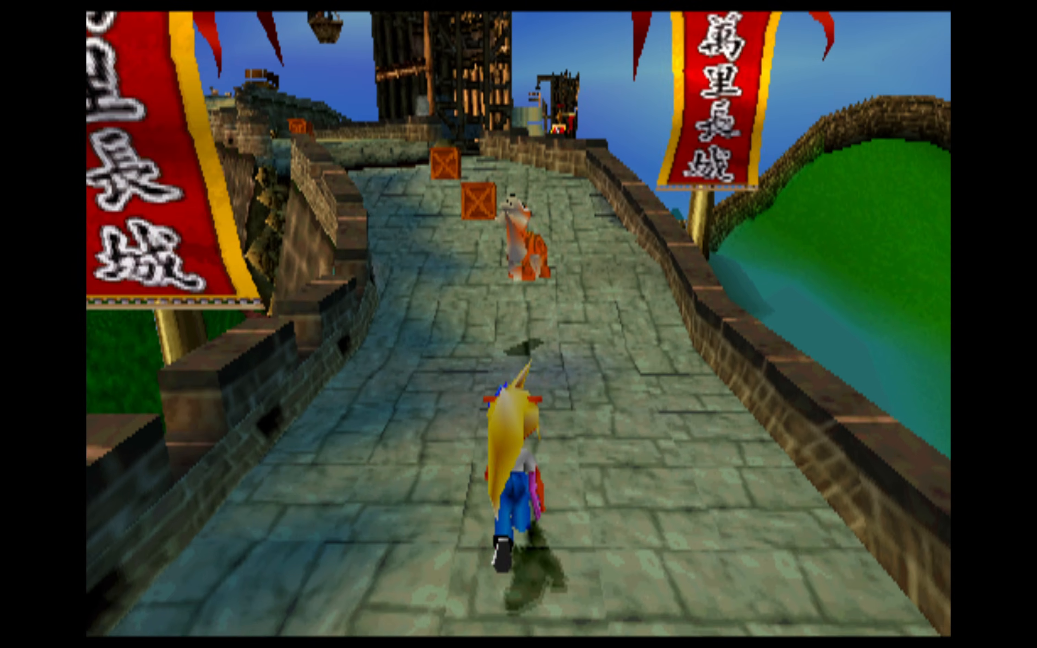
pyautogui.press('x')
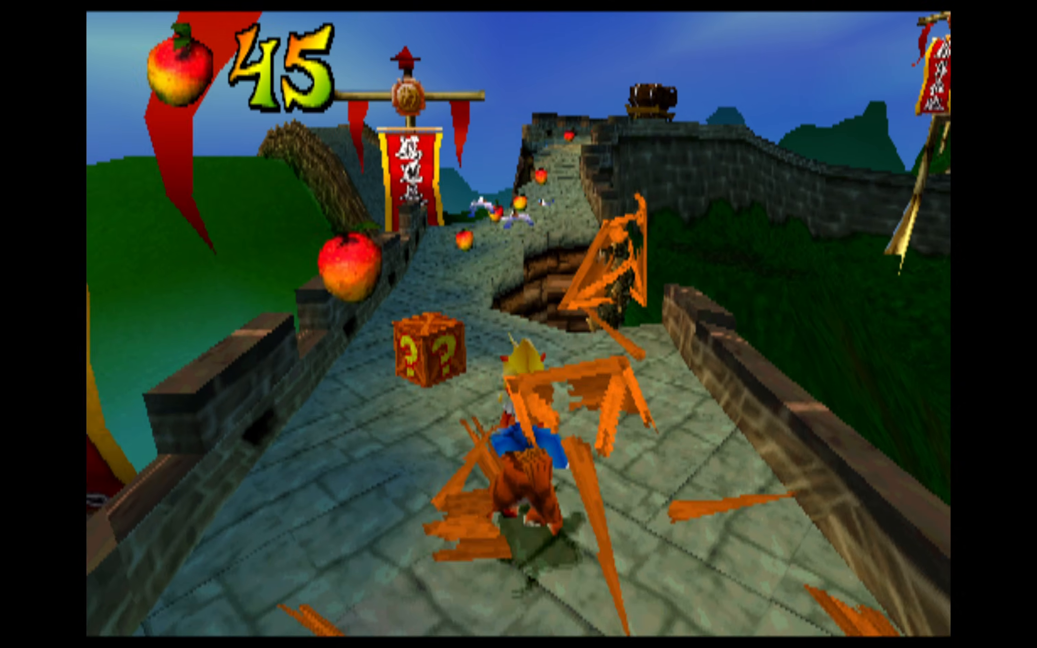
pyautogui.press('Left')
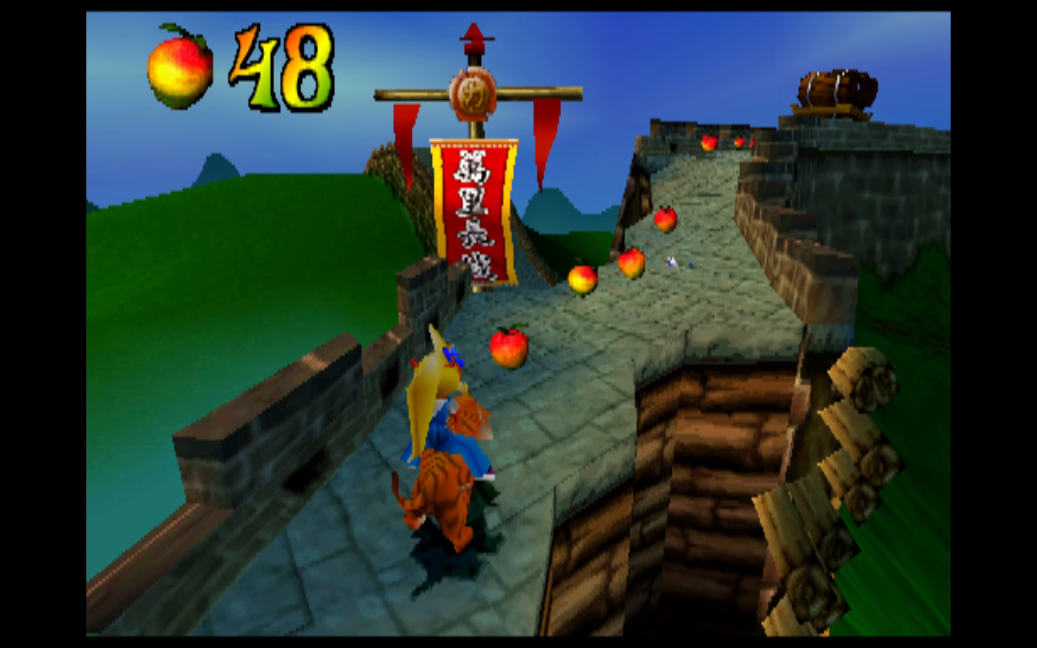
pyautogui.press('Right')
pyautogui.press('Left')
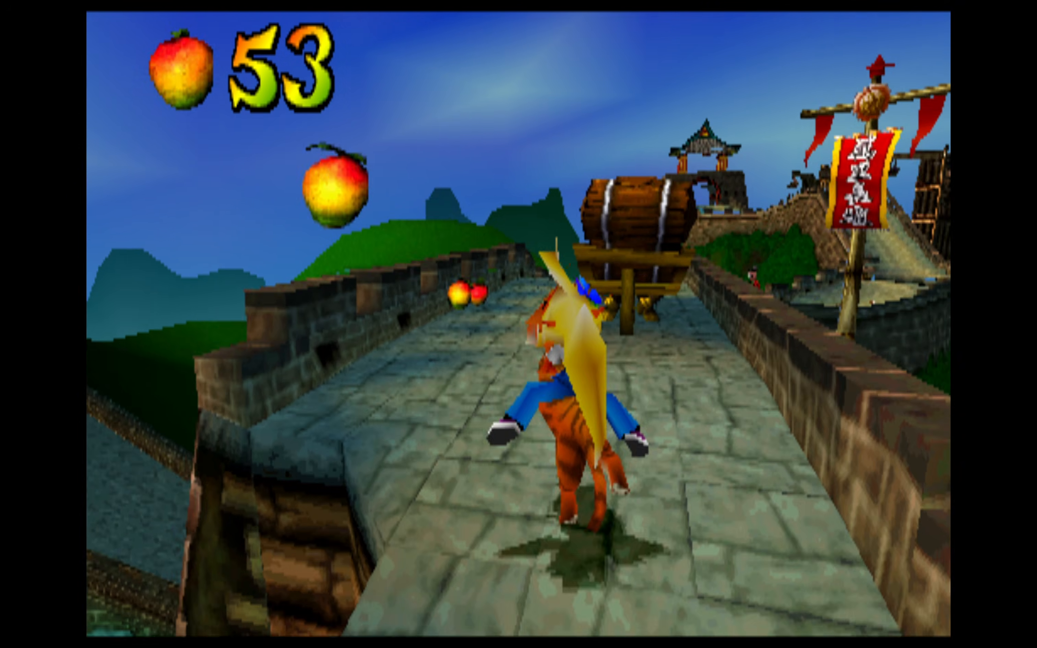
pyautogui.press('Left')
pyautogui.press('Right')
pyautogui.press('Left')
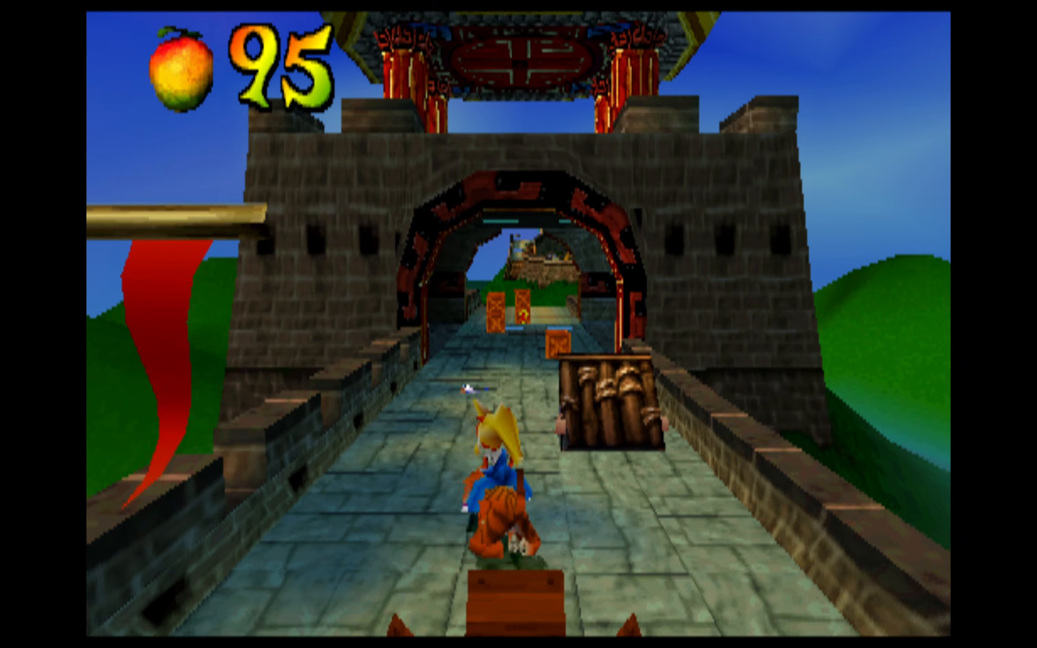
# Pause the game and save its state to Game Slot 1
pyautogui.press('Escape')
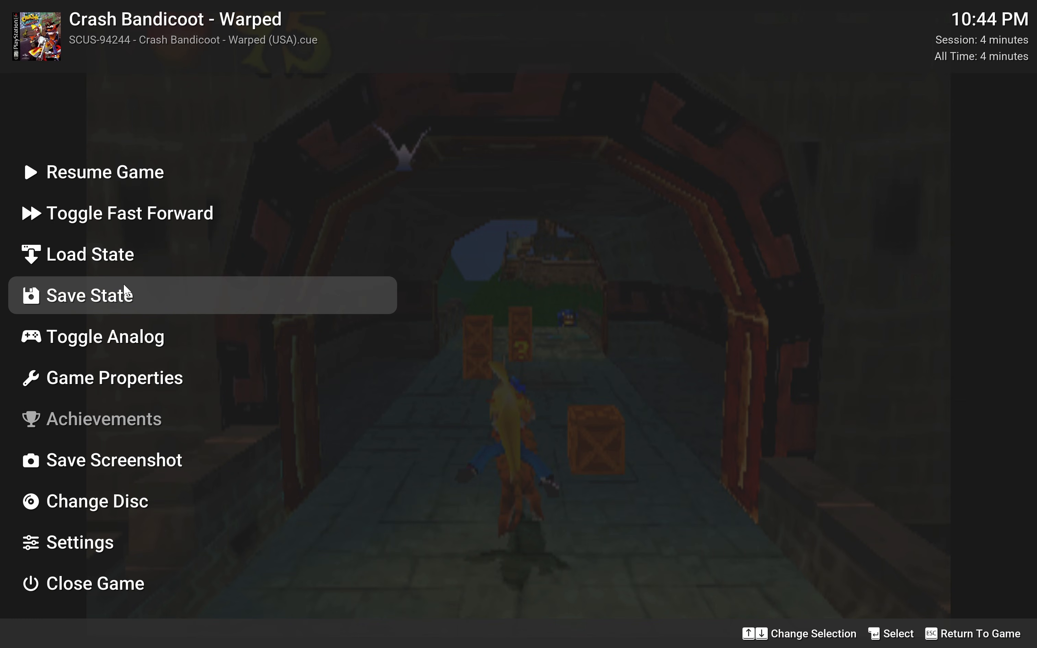
pyautogui.click(168, 301)
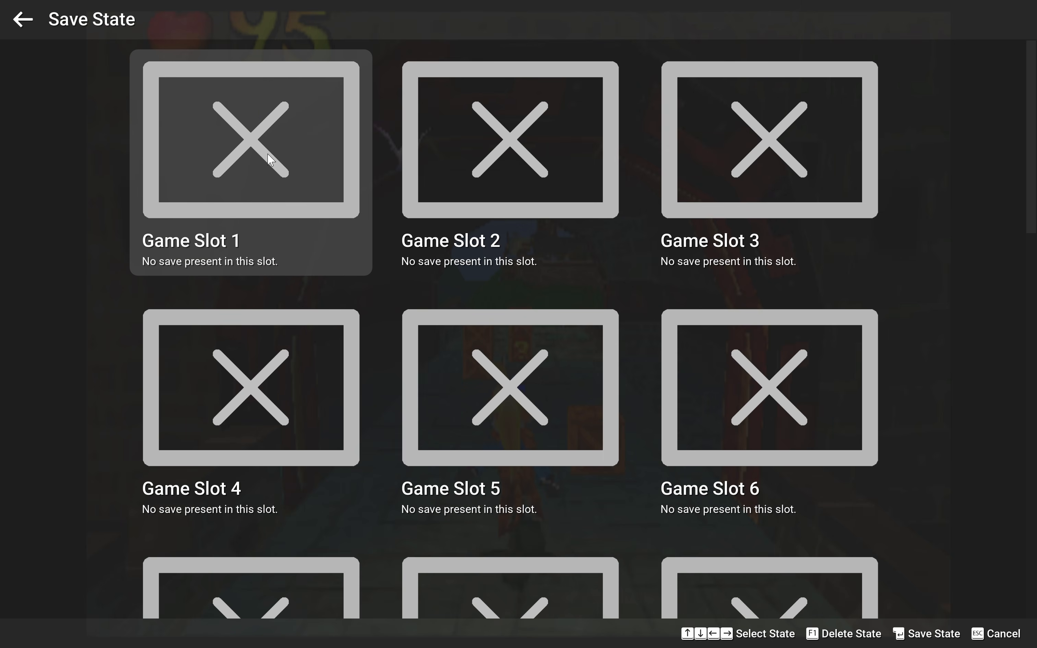
pyautogui.click(303, 165)
# Pause the game again and load the saved state from Game Slot 1
pyautogui.press('Escape')
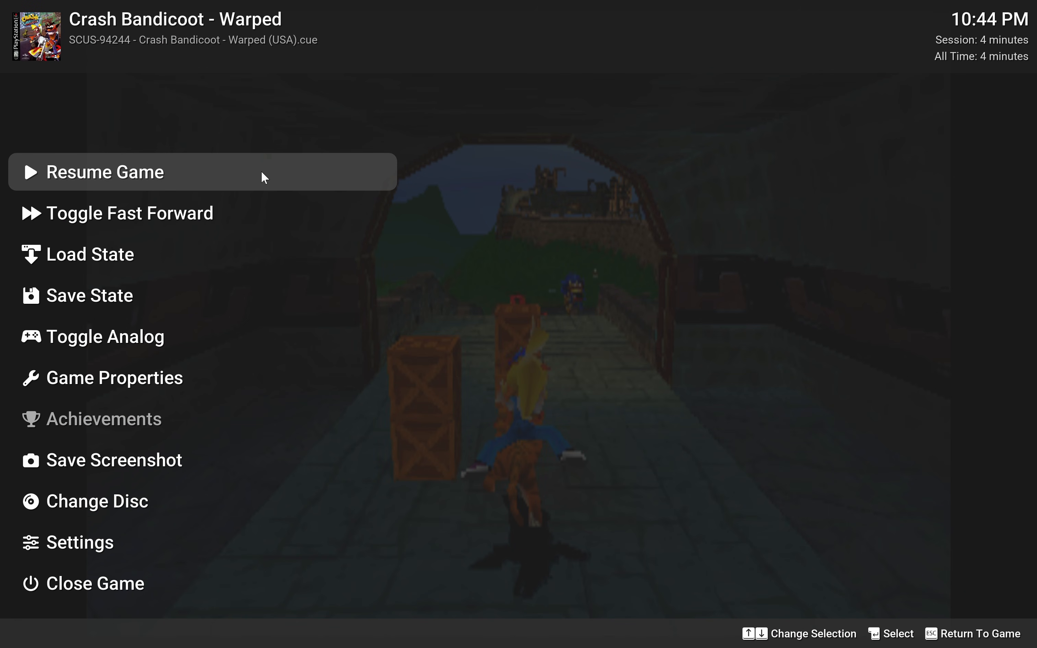
pyautogui.click(141, 265)
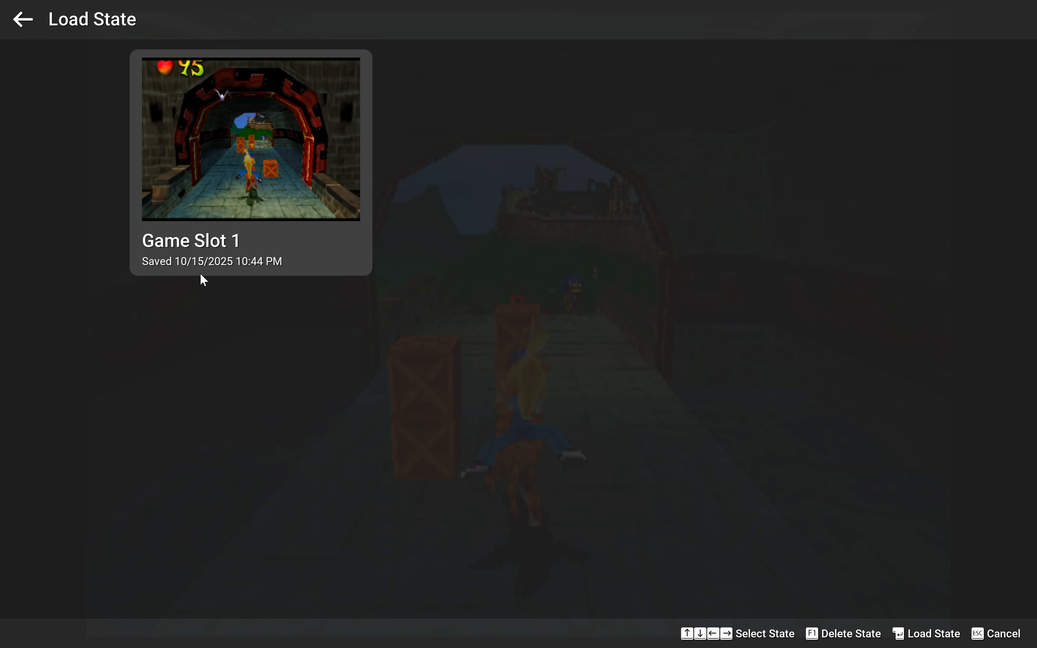
pyautogui.click(263, 130)
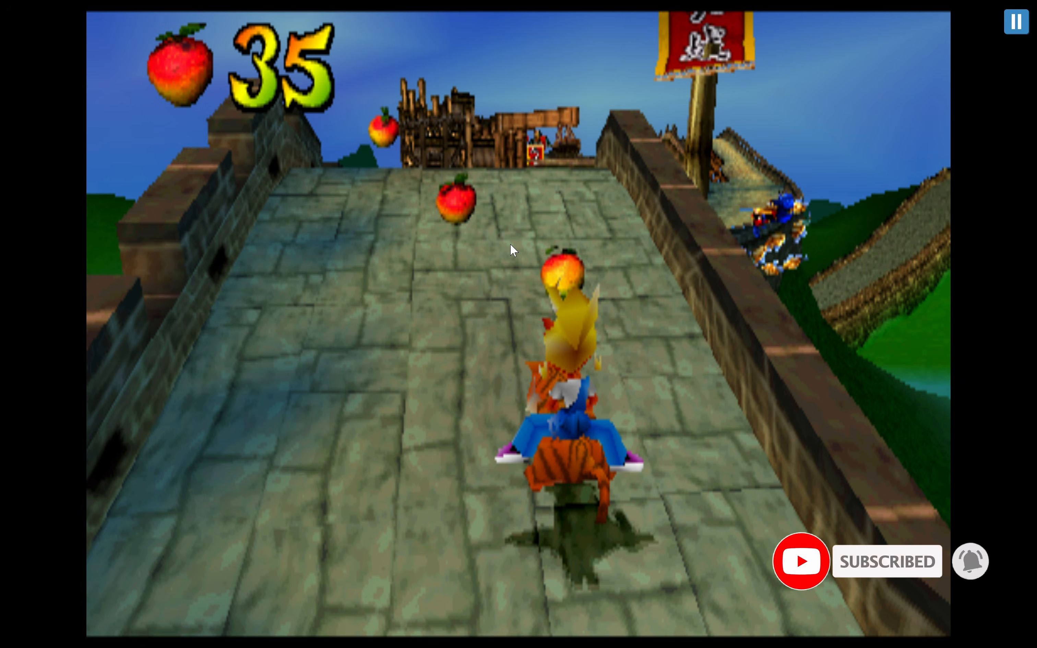
# Close Crash Bandicoot - Warped with Exit And Save State and return to the game list
pyautogui.press('Escape')
pyautogui.click(102, 568)
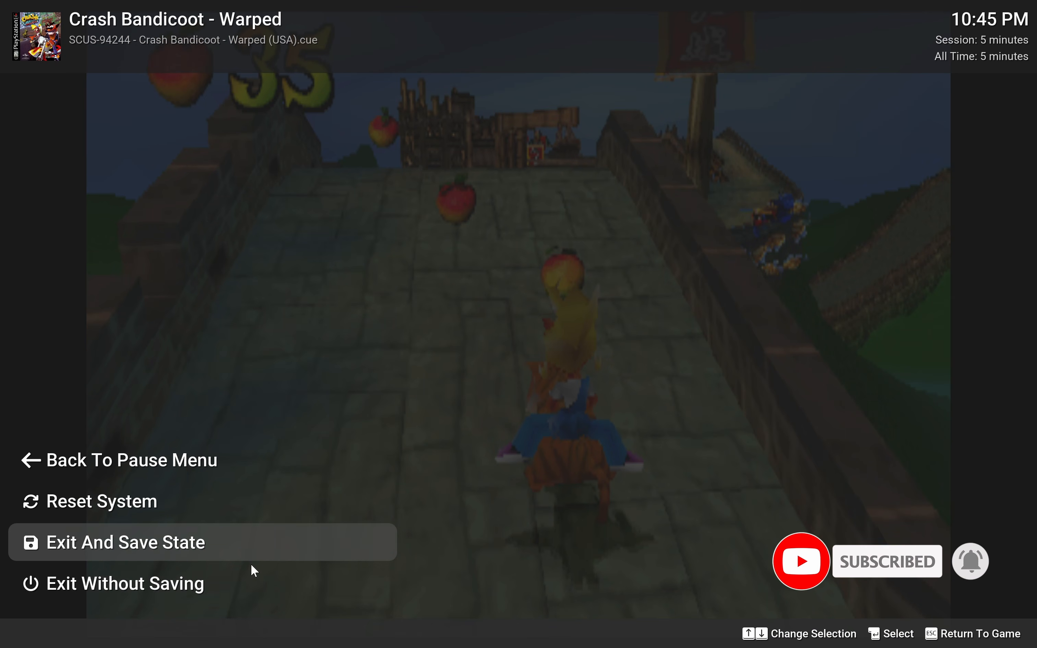
pyautogui.click(174, 549)
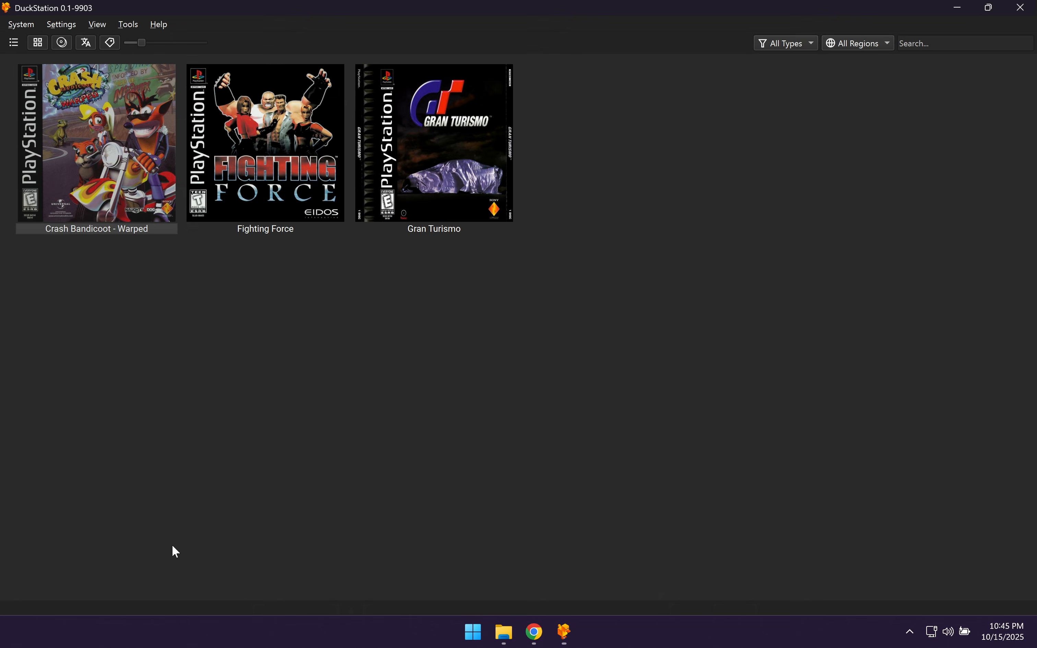